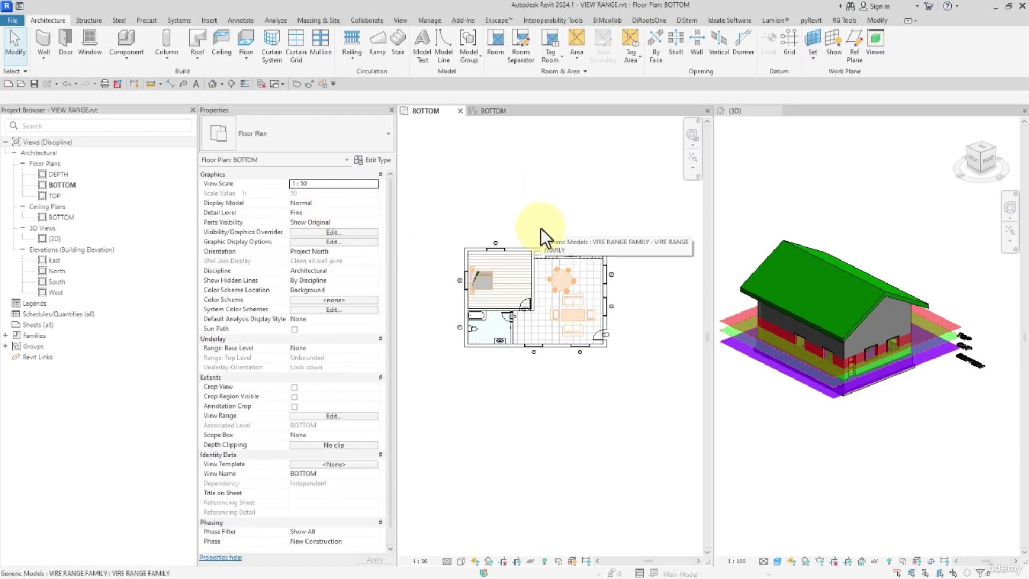
- Review the projection and cut line weights of the model categories in Object Styles, then close it without changes
{"action": "scroll", "coordinate": [539, 228], "scroll_direction": "up", "scroll_amount": 2}
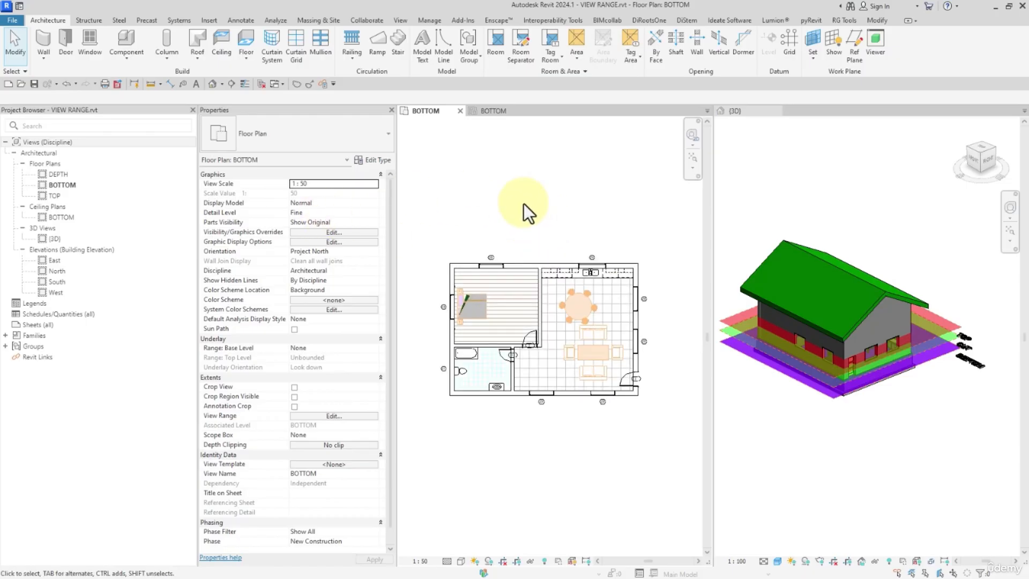
{"action": "left_click", "coordinate": [429, 21]}
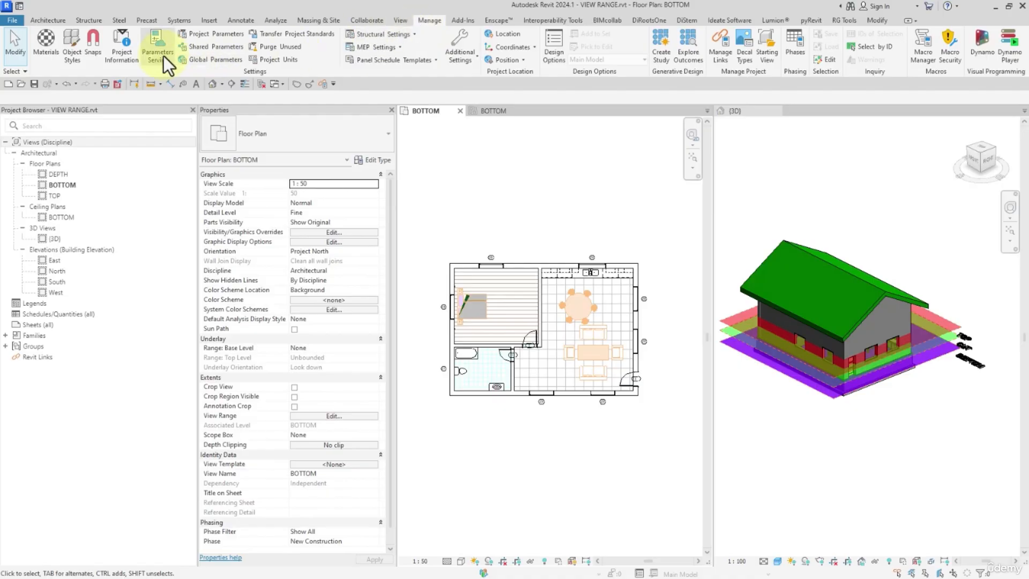
{"action": "left_click", "coordinate": [69, 47]}
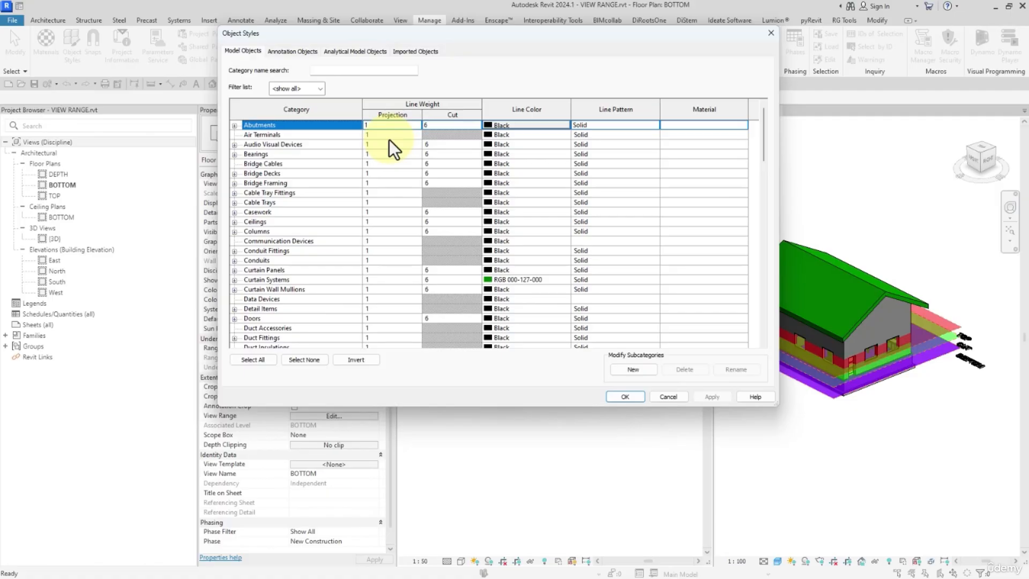
{"action": "left_click", "coordinate": [660, 399]}
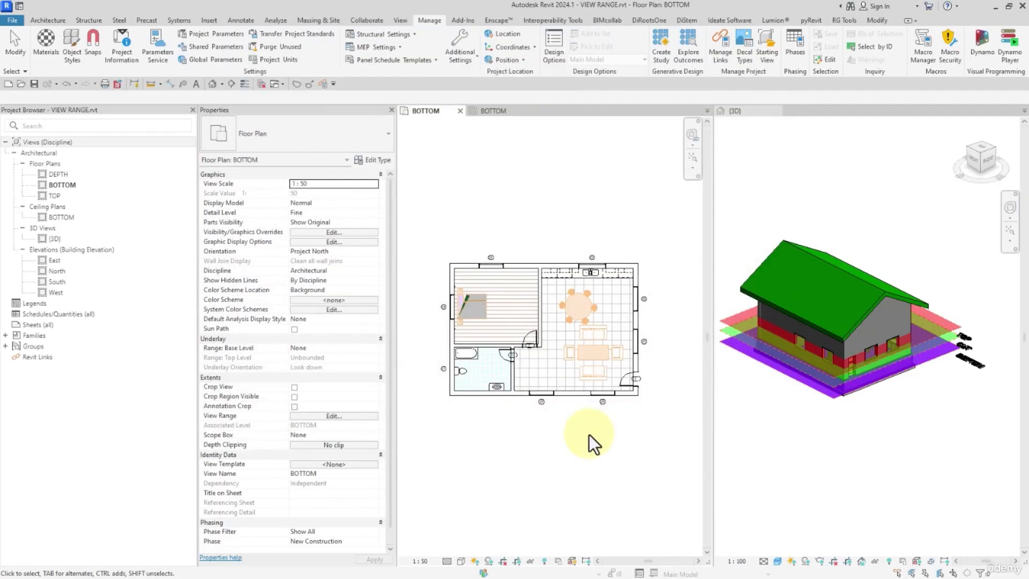
- Open the bathtub's family from the floor plan to inspect its 3D geometry, then close it and return to the project
{"action": "double_click", "coordinate": [480, 355]}
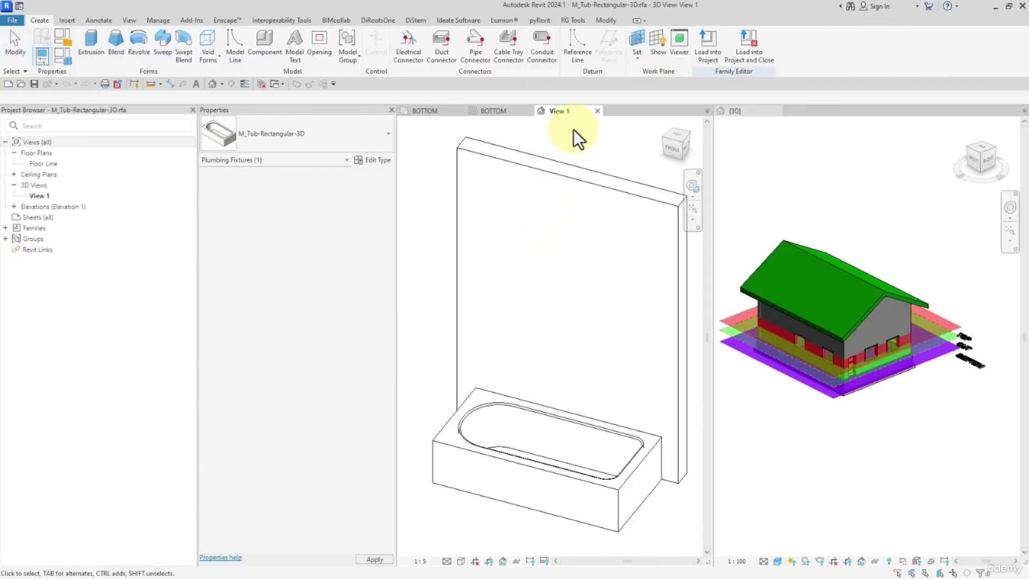
{"action": "left_click", "coordinate": [597, 111]}
{"action": "left_click", "coordinate": [537, 301]}
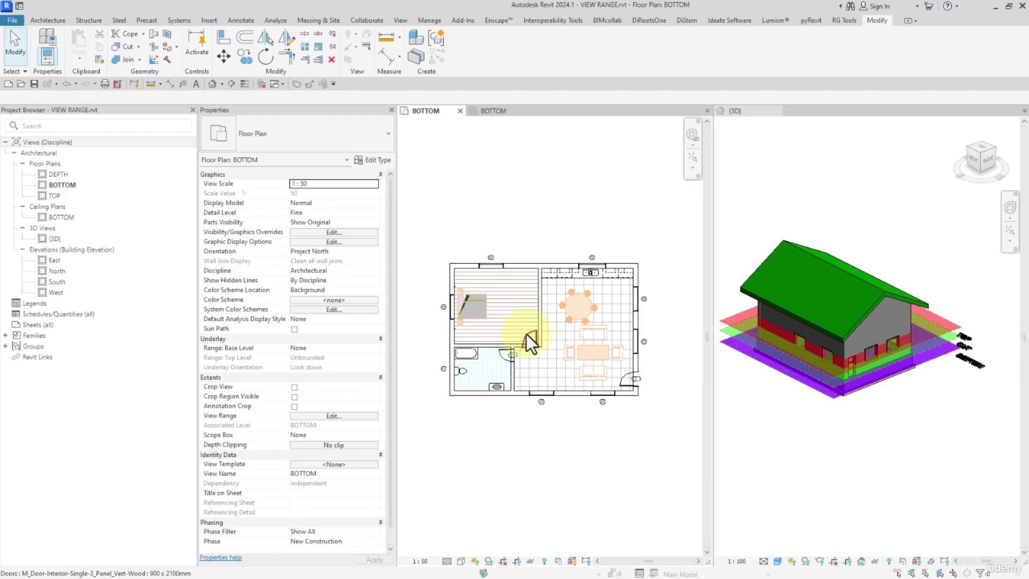
- Open the interior door's family and inspect its swing symbol in the Ref. Level floor plan
{"action": "double_click", "coordinate": [530, 349]}
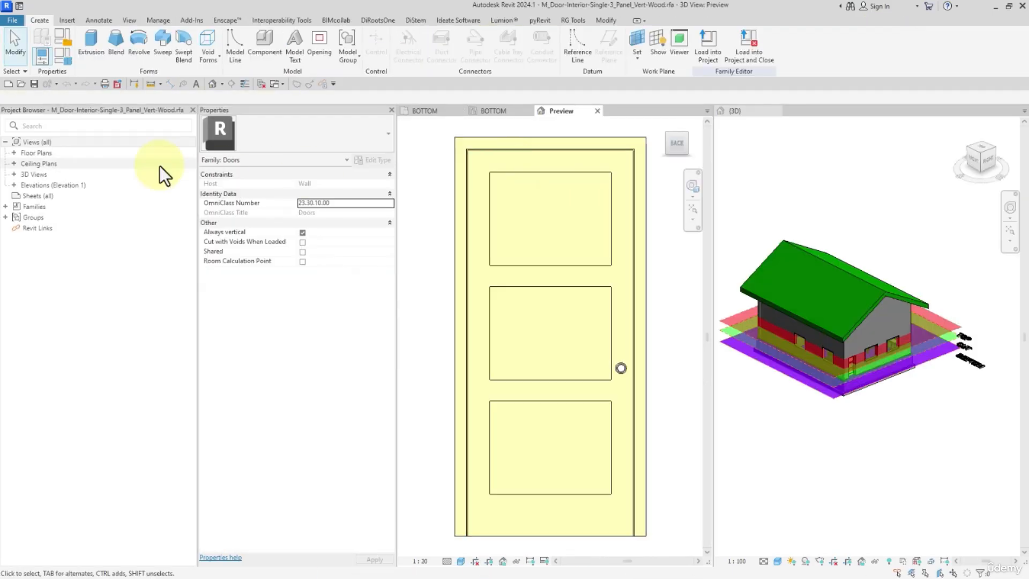
{"action": "left_click", "coordinate": [15, 154]}
{"action": "left_click", "coordinate": [45, 164]}
{"action": "double_click", "coordinate": [45, 164]}
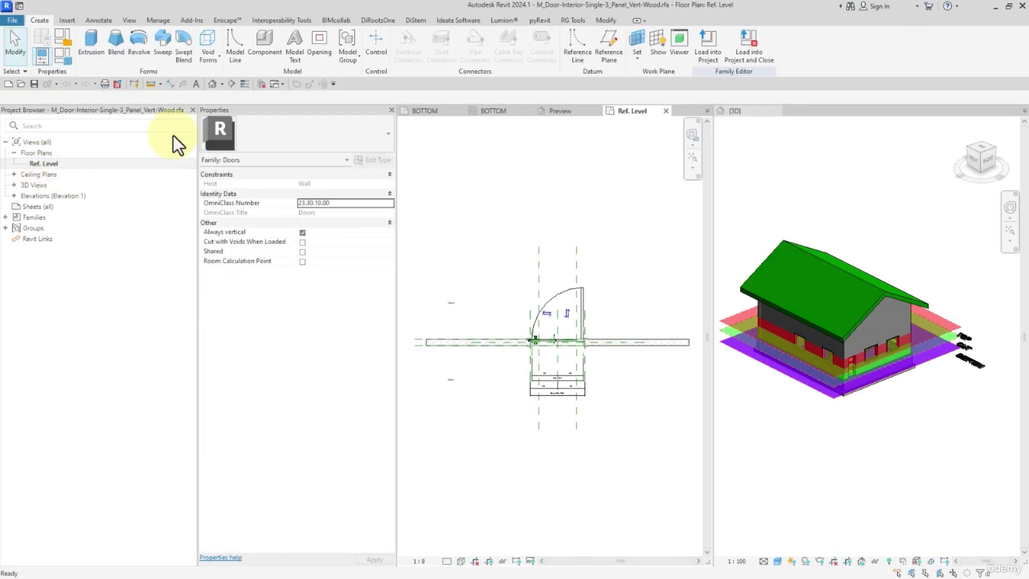
{"action": "left_click", "coordinate": [557, 285]}
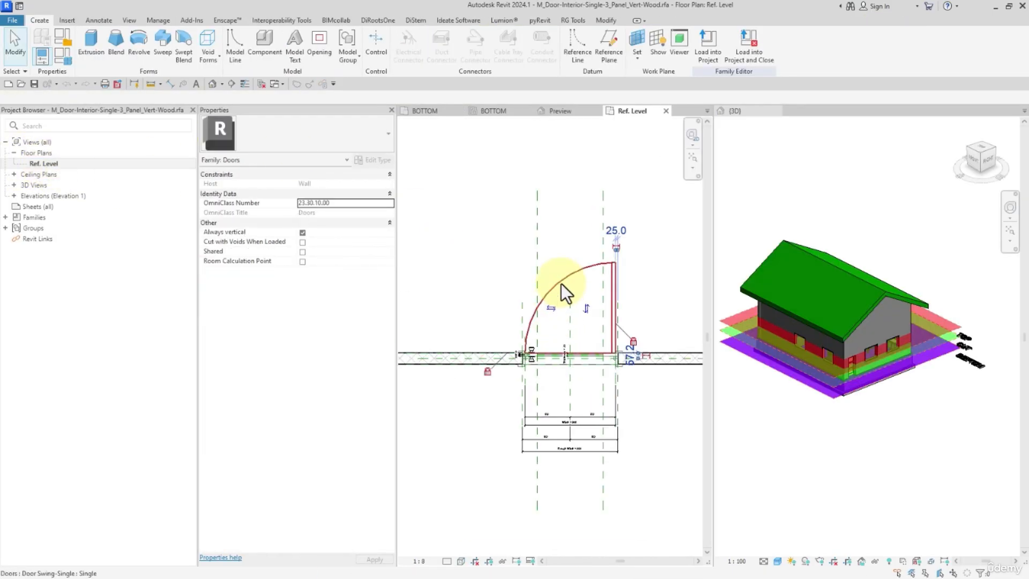
{"action": "left_click", "coordinate": [475, 256]}
- Review the projection and cut subcategories available for symbolic lines in the door family, then close the family without changes
{"action": "left_click", "coordinate": [94, 20]}
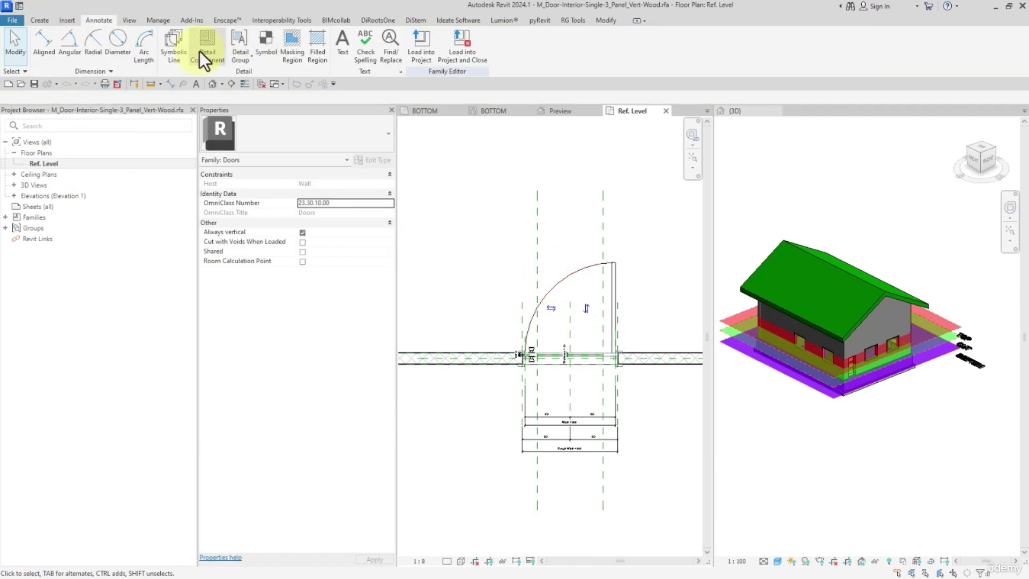
{"action": "left_click", "coordinate": [179, 47]}
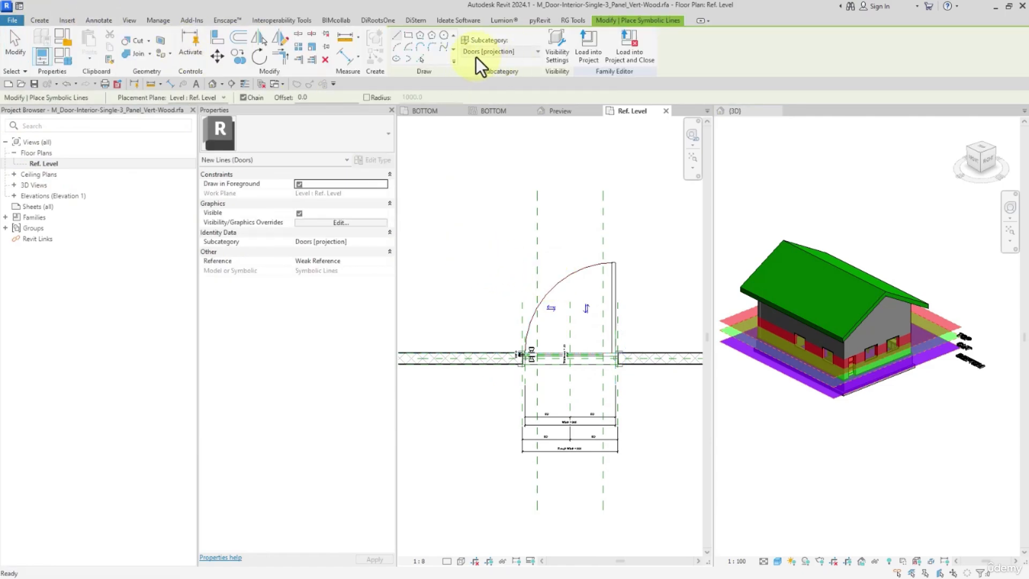
{"action": "left_click", "coordinate": [519, 50]}
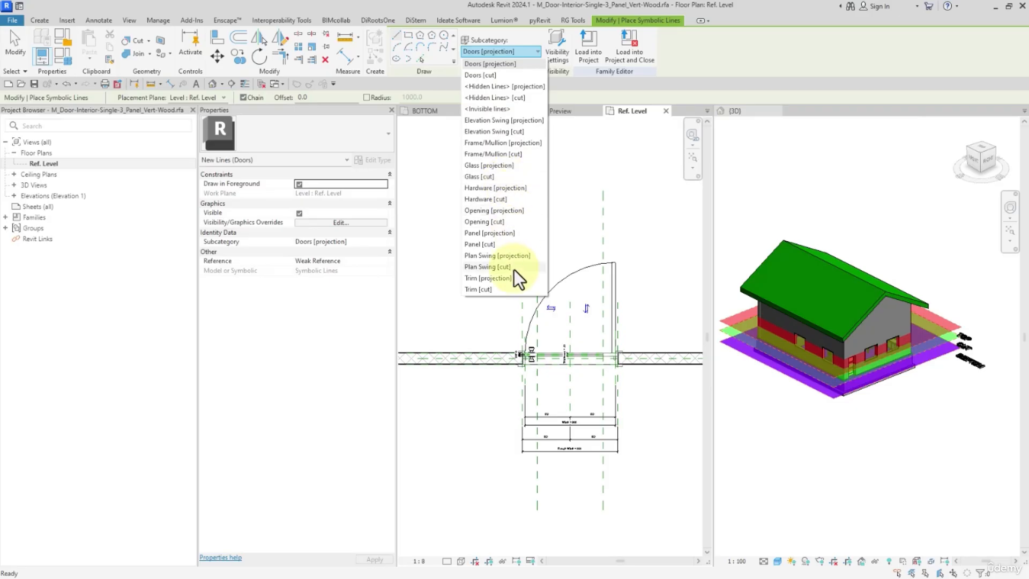
{"action": "left_click", "coordinate": [14, 41]}
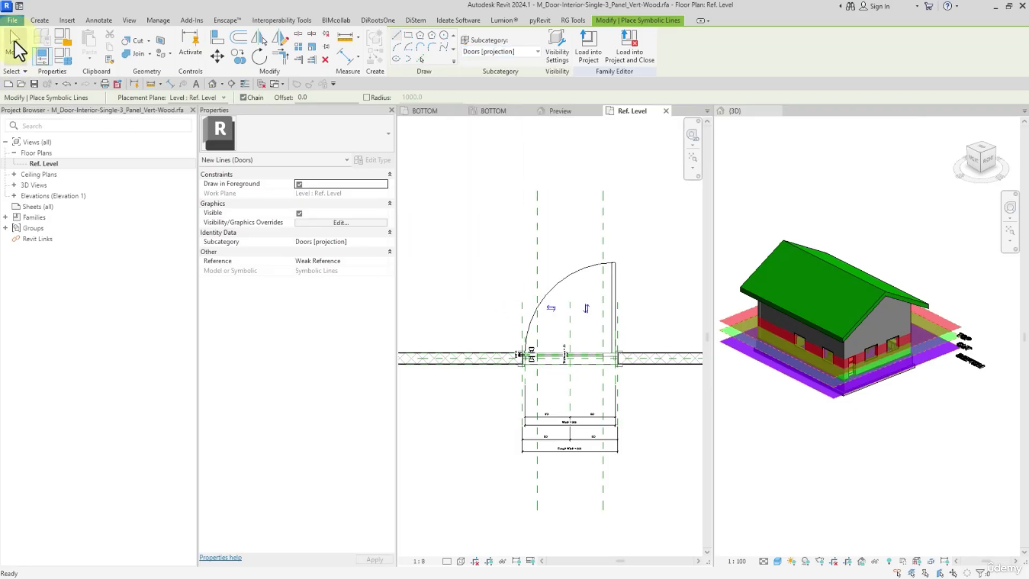
{"action": "left_click", "coordinate": [665, 111]}
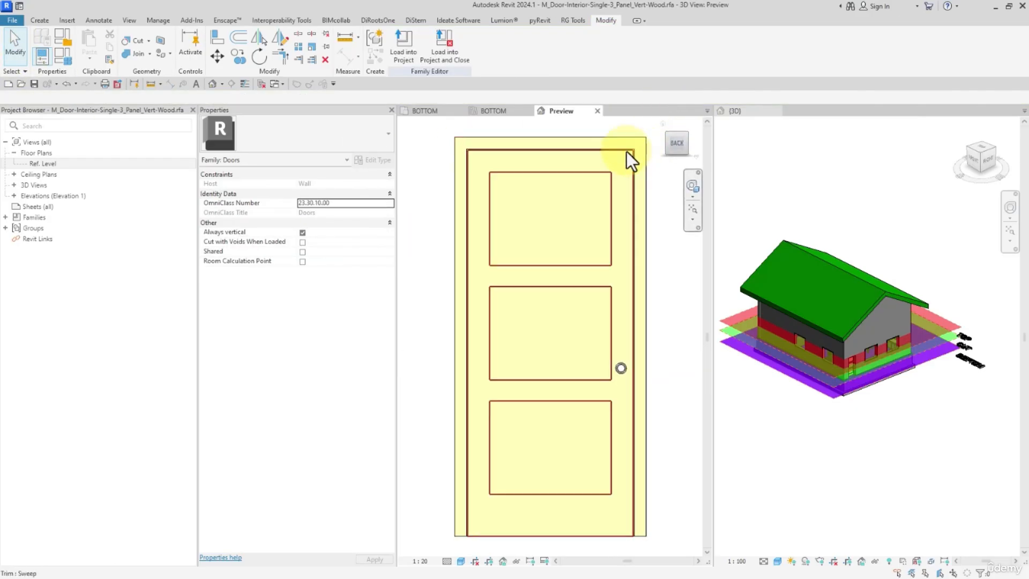
{"action": "left_click", "coordinate": [598, 113]}
{"action": "left_click", "coordinate": [551, 297]}
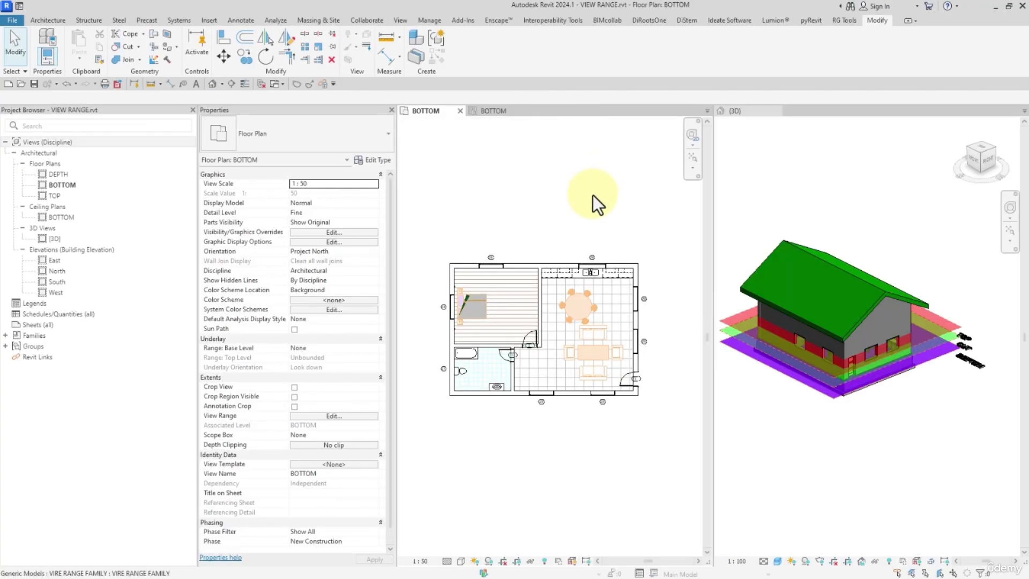
- Draw a horizontal Generic - 200mm wall about 3619 mm long with an unconnected height of 1500 above the house in the BOTTOM plan
{"action": "left_click", "coordinate": [62, 21]}
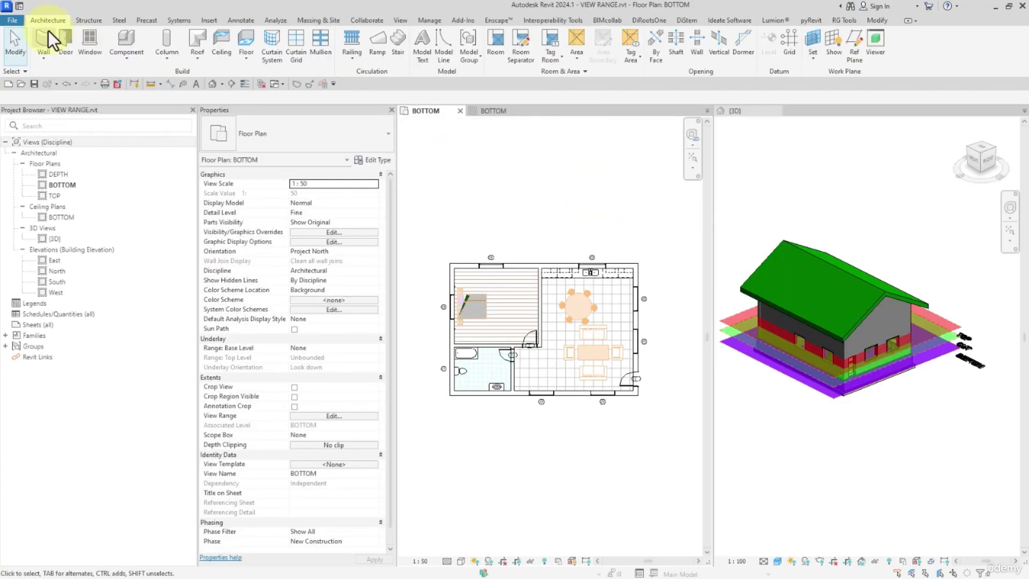
{"action": "left_click", "coordinate": [44, 37]}
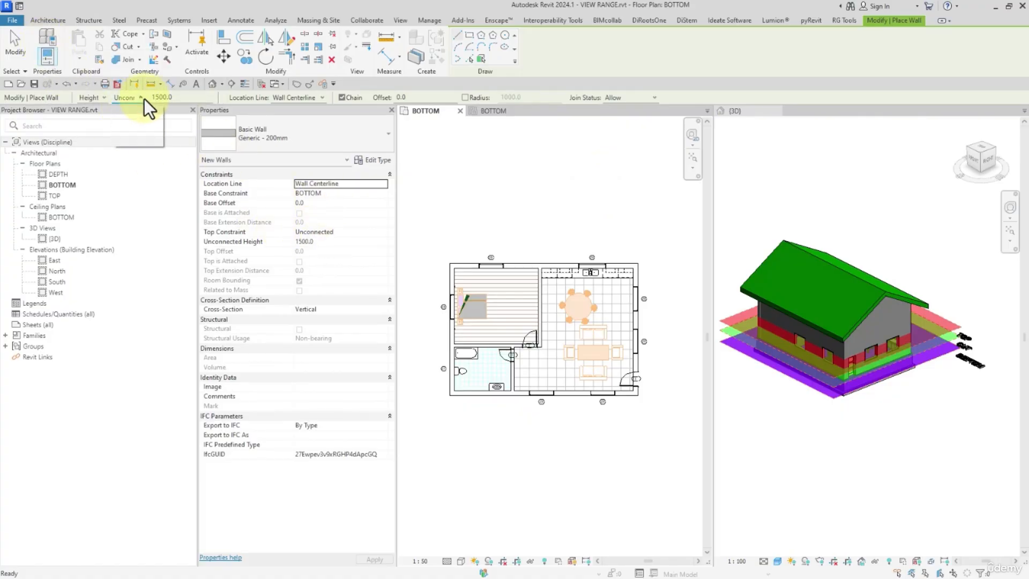
{"action": "scroll", "coordinate": [493, 213], "scroll_direction": "up", "scroll_amount": 1}
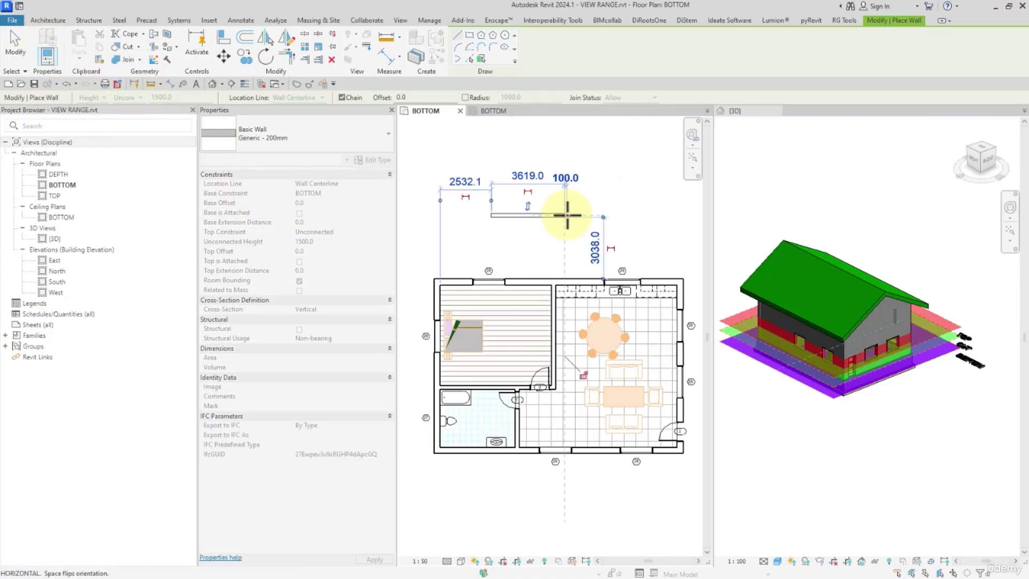
{"action": "left_click", "coordinate": [565, 214]}
{"action": "left_click", "coordinate": [15, 44]}
{"action": "scroll", "coordinate": [489, 233], "scroll_direction": "up", "scroll_amount": 5}
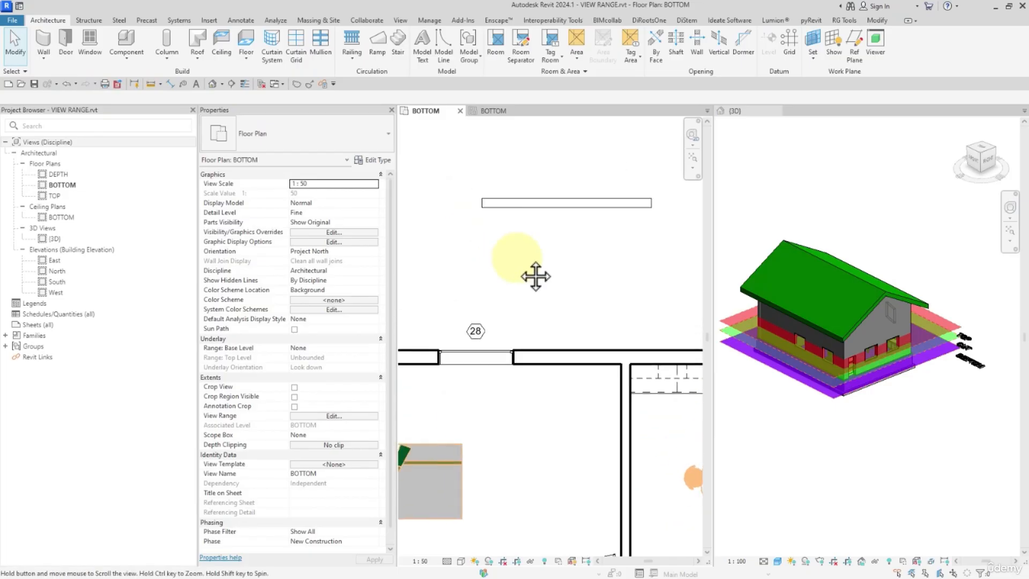
{"action": "scroll", "coordinate": [477, 196], "scroll_direction": "up", "scroll_amount": 1}
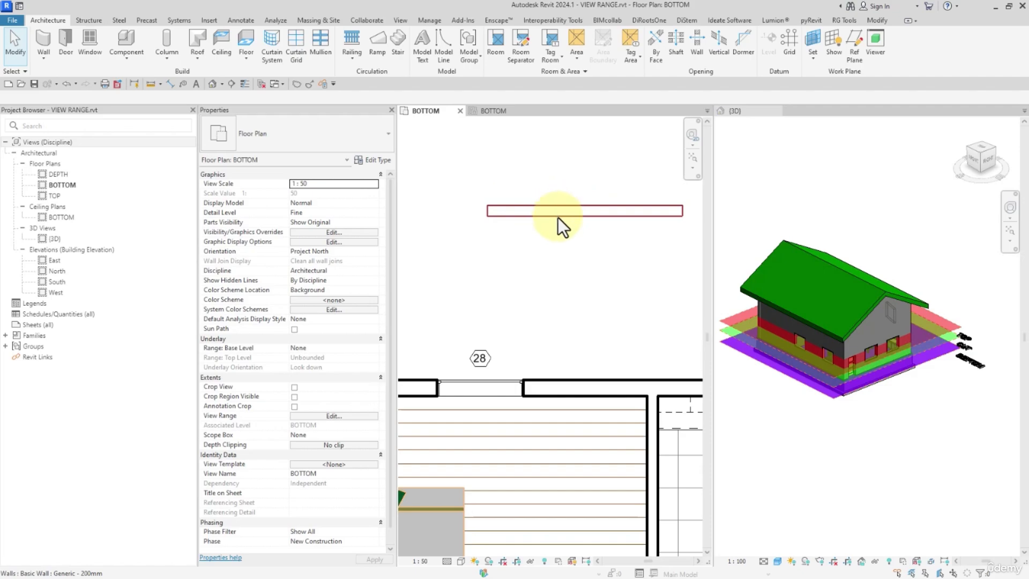
- Check the cut plane offset in the BOTTOM plan's View Range, then close the settings without changes
{"action": "left_click", "coordinate": [841, 256]}
{"action": "left_click", "coordinate": [468, 172]}
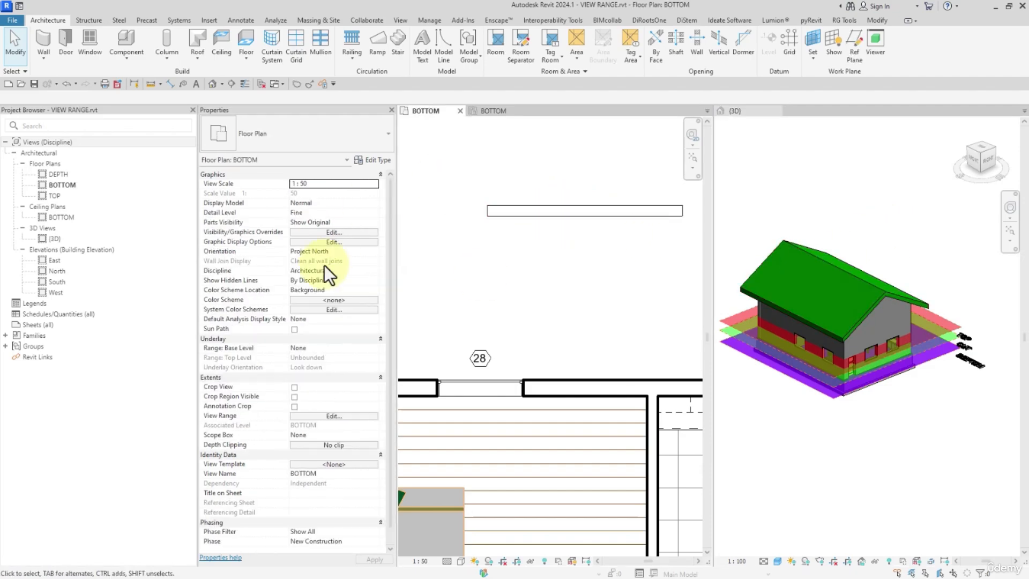
{"action": "left_click", "coordinate": [325, 416]}
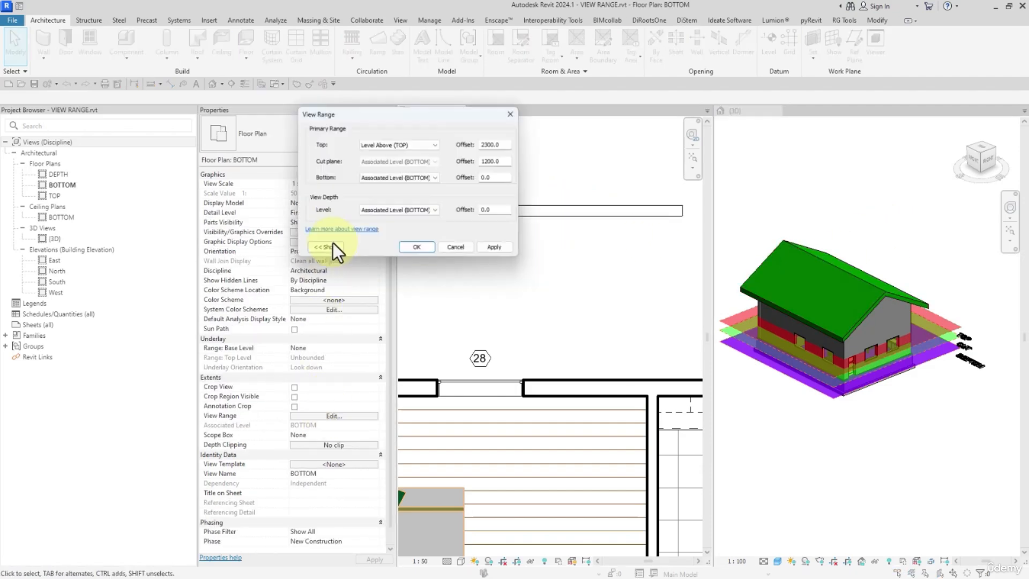
{"action": "double_click", "coordinate": [509, 161]}
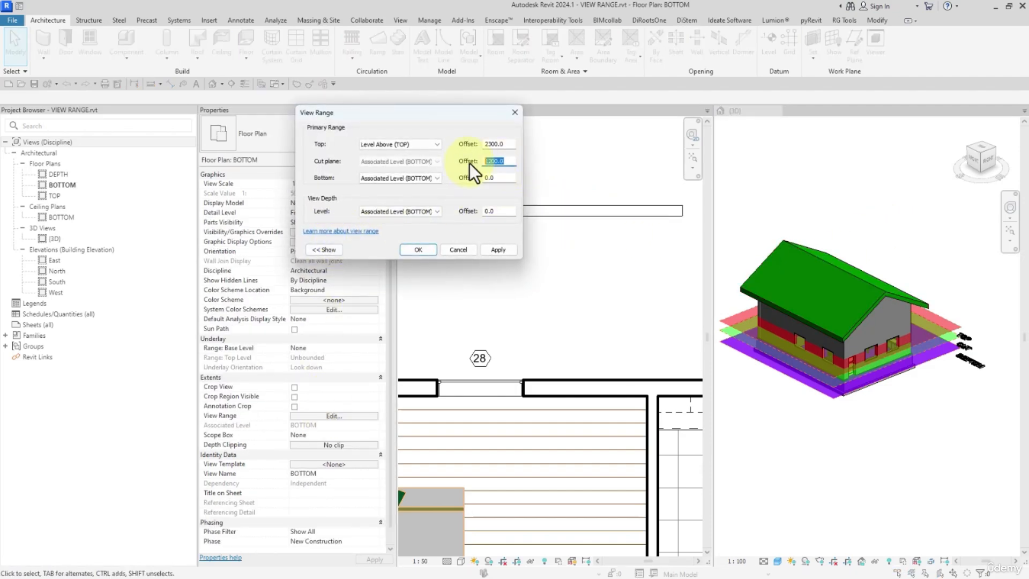
{"action": "left_click", "coordinate": [514, 113]}
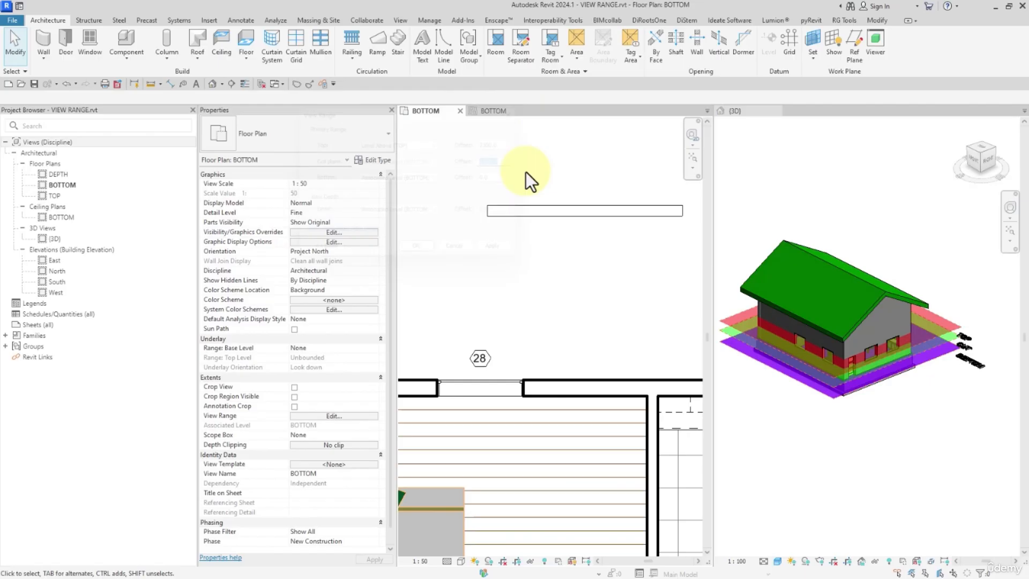
- Examine the new wall's height against the view range planes in the 3D view, seen from the right side
{"action": "left_click", "coordinate": [527, 210]}
{"action": "scroll", "coordinate": [969, 309], "scroll_direction": "up", "scroll_amount": 5}
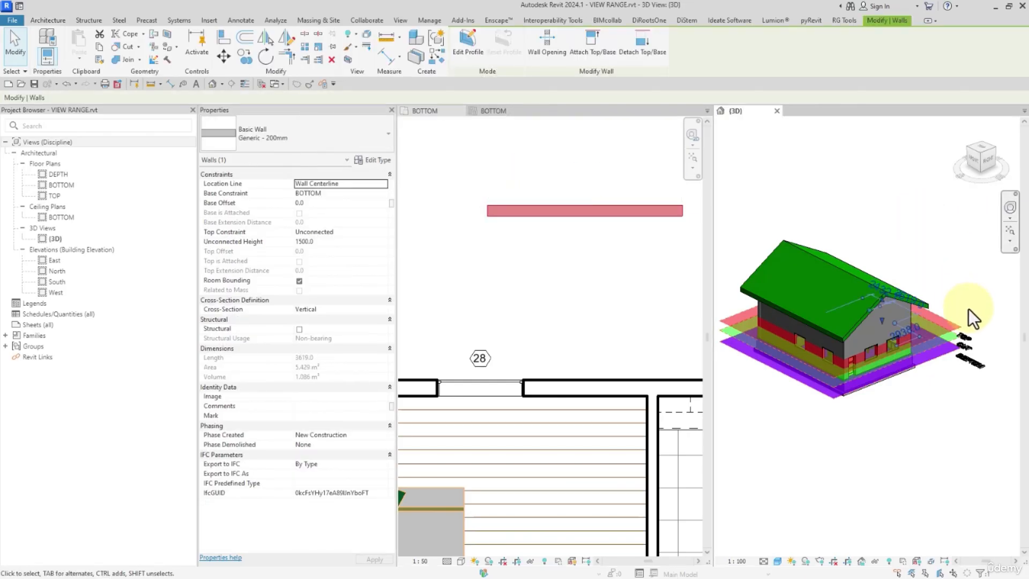
{"action": "middle_click_drag", "start_coordinate": [870, 355], "coordinate": [930, 379], "text": "shift"}
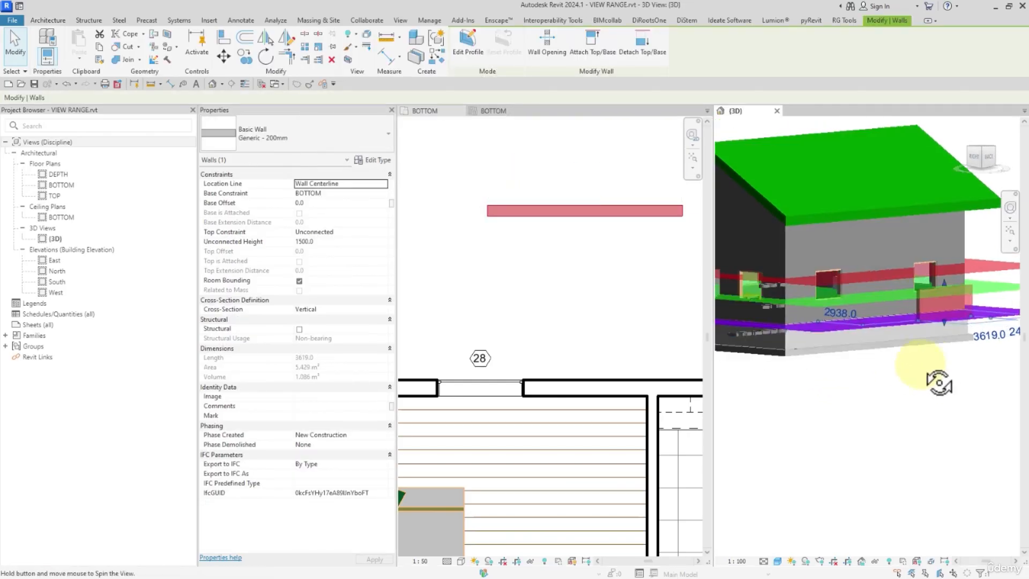
{"action": "middle_click_drag", "start_coordinate": [746, 284], "coordinate": [953, 294], "text": "shift"}
{"action": "scroll", "coordinate": [879, 319], "scroll_direction": "up", "scroll_amount": 4}
{"action": "middle_click_drag", "start_coordinate": [879, 319], "coordinate": [842, 388], "text": "shift"}
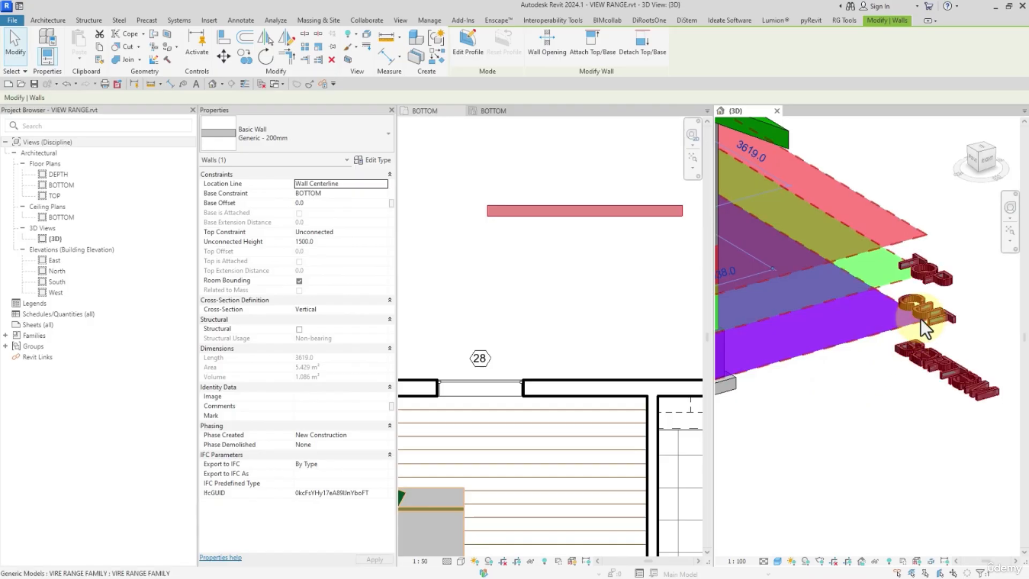
{"action": "middle_click_drag", "start_coordinate": [921, 319], "coordinate": [917, 361], "text": "shift"}
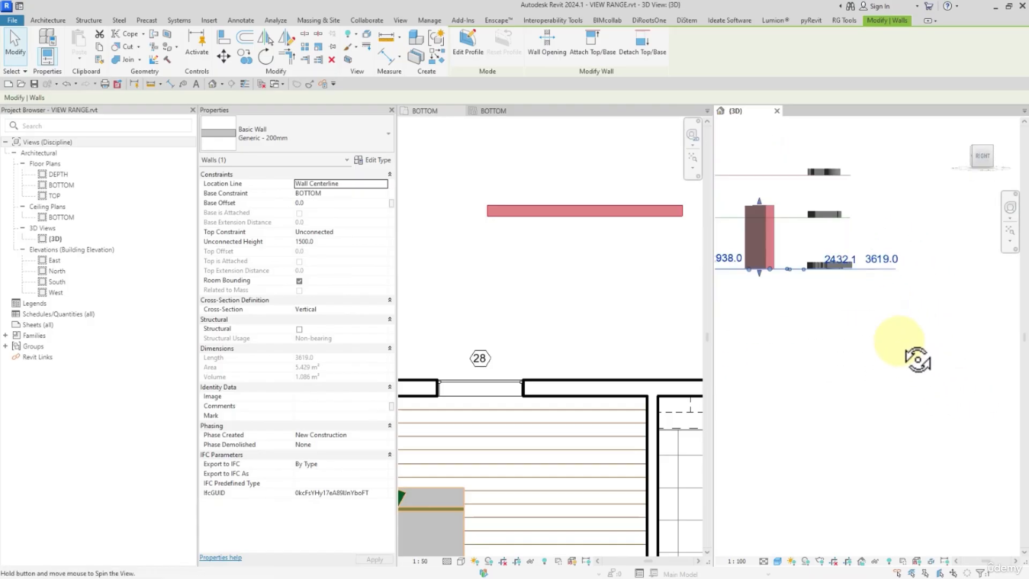
{"action": "left_click", "coordinate": [984, 156]}
{"action": "scroll", "coordinate": [875, 296], "scroll_direction": "up", "scroll_amount": 4}
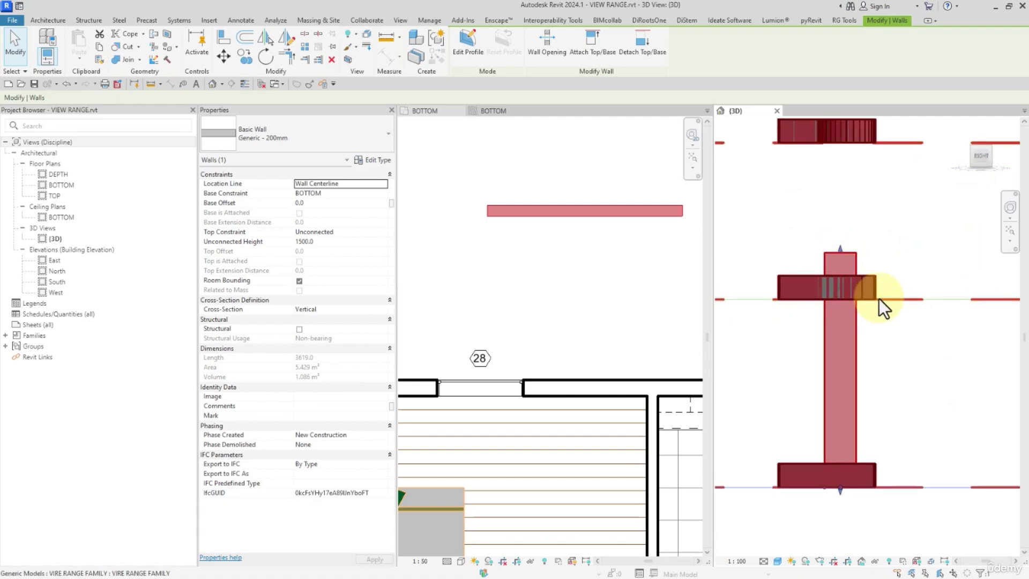
- Move the new wall sideways in the 3D view, clear of the view range labels, and deselect it
{"action": "left_click_drag", "start_coordinate": [857, 298], "coordinate": [914, 361]}
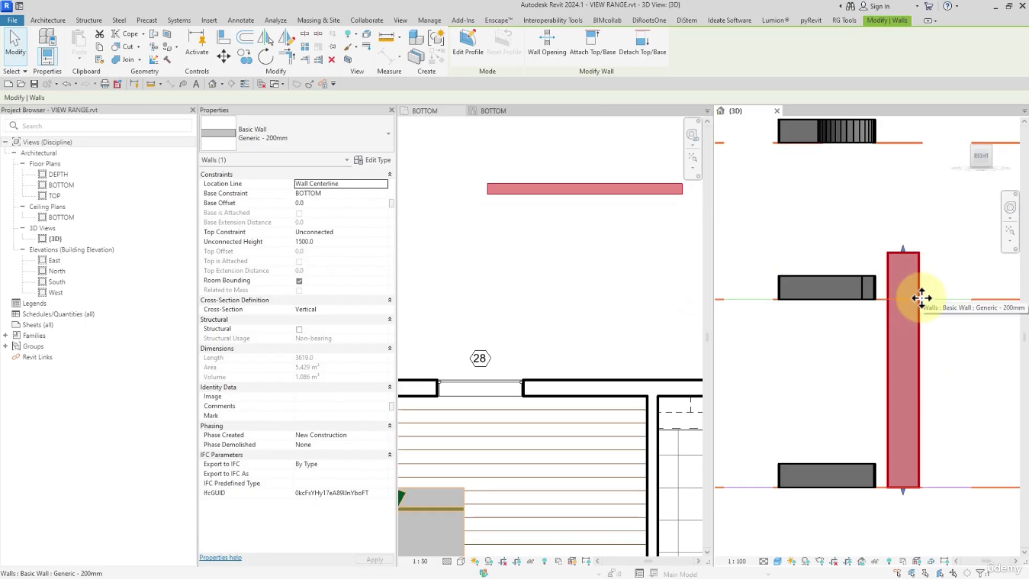
{"action": "left_click", "coordinate": [616, 243]}
{"action": "left_click", "coordinate": [616, 242]}
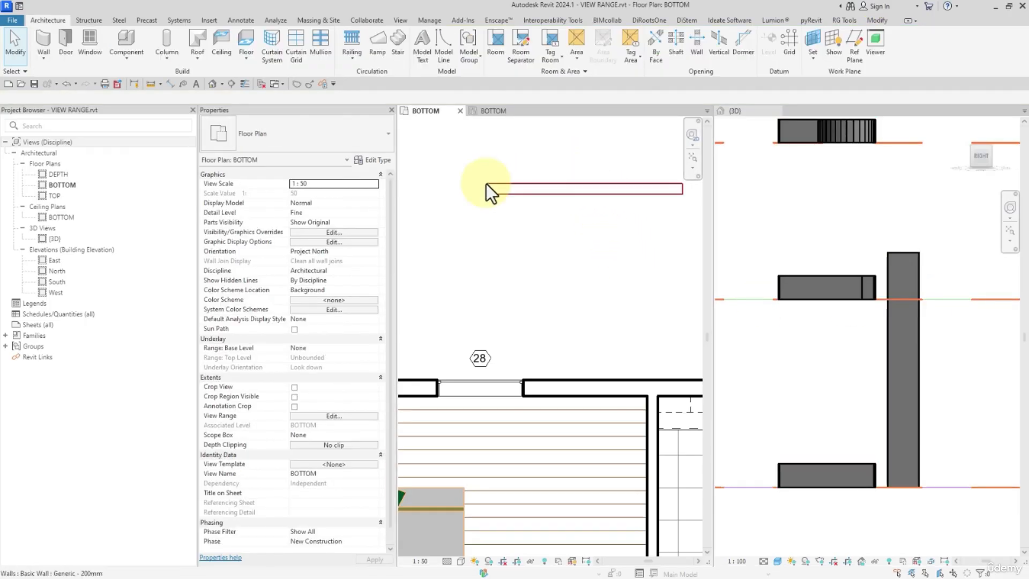
- Set the new wall's top constraint to Up to level: TOP
{"action": "middle_click_drag", "start_coordinate": [649, 266], "coordinate": [587, 281]}
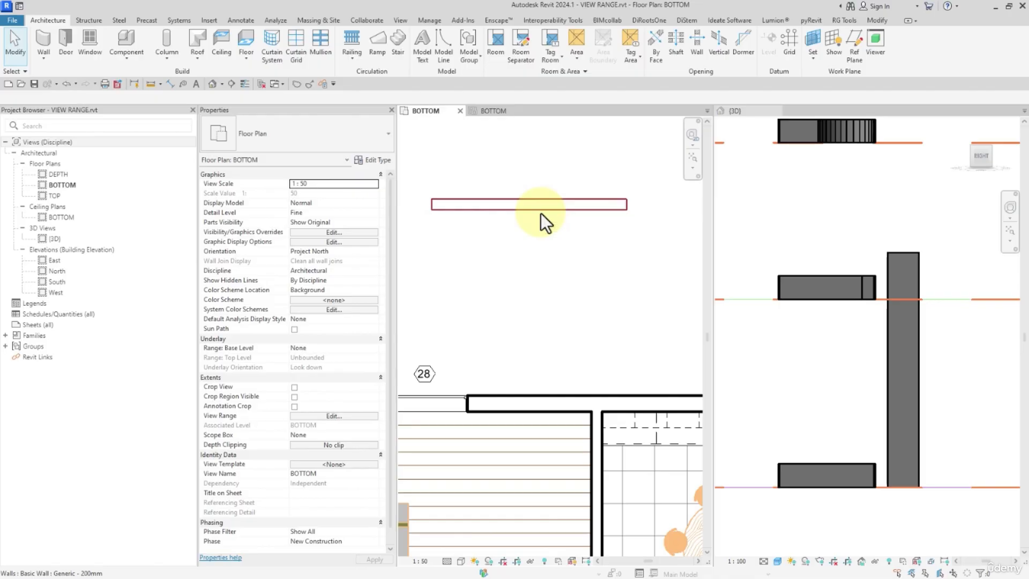
{"action": "left_click", "coordinate": [556, 207]}
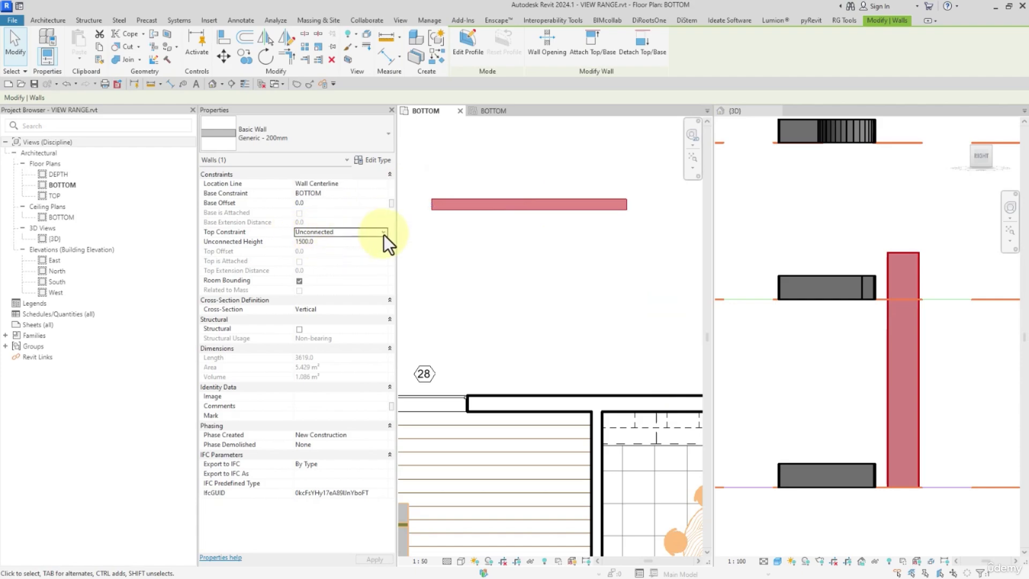
{"action": "left_click", "coordinate": [383, 234]}
{"action": "left_click", "coordinate": [340, 274]}
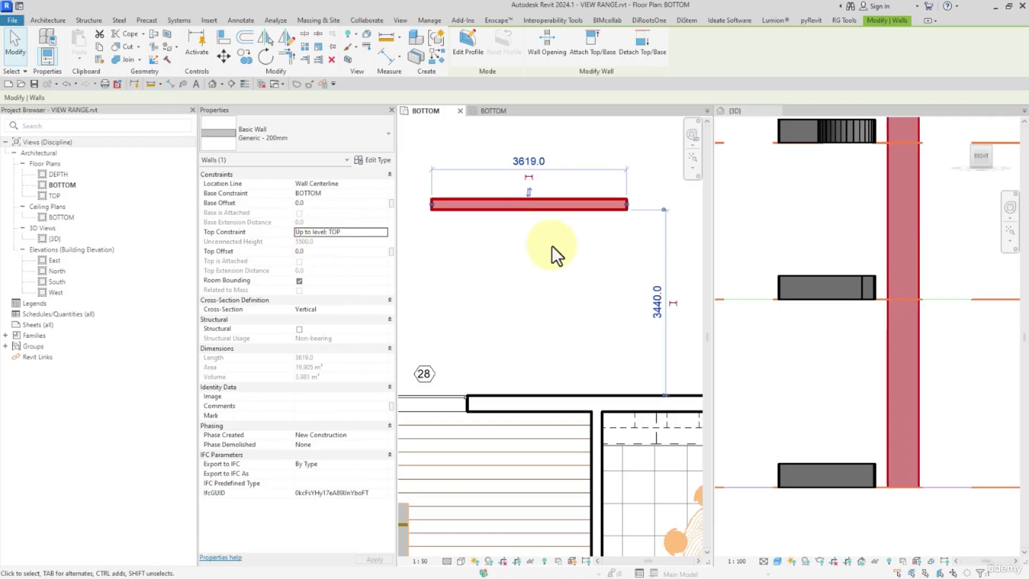
{"action": "scroll", "coordinate": [835, 292], "scroll_direction": "down", "scroll_amount": 5}
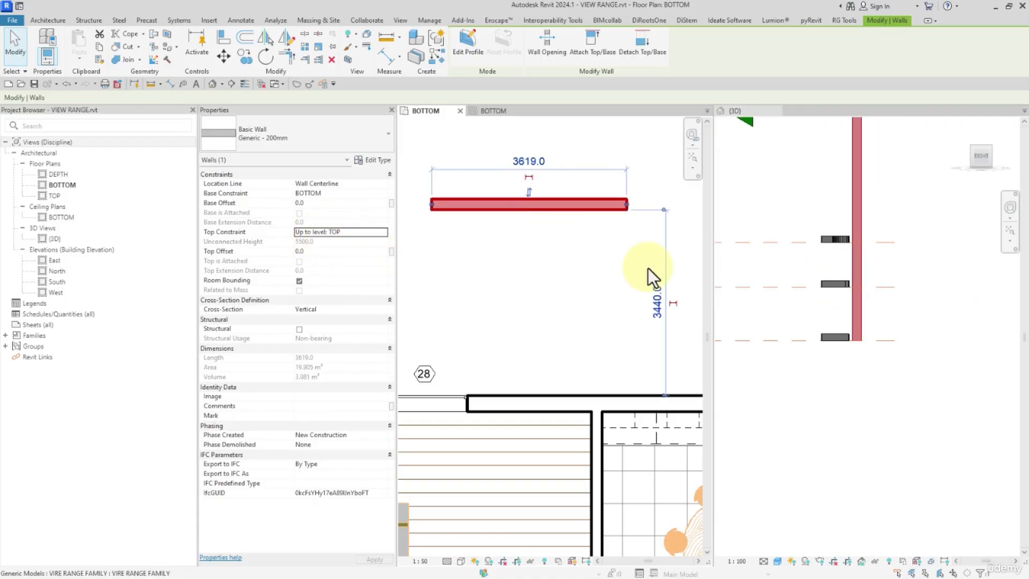
- Compare the wall's height with the view range planes in the 3D view and the levels in the North elevation, then close the elevation
{"action": "left_click", "coordinate": [769, 313]}
{"action": "scroll", "coordinate": [807, 287], "scroll_direction": "down", "scroll_amount": 1}
{"action": "middle_click_drag", "start_coordinate": [850, 257], "coordinate": [836, 285]}
{"action": "scroll", "coordinate": [863, 282], "scroll_direction": "down", "scroll_amount": 3}
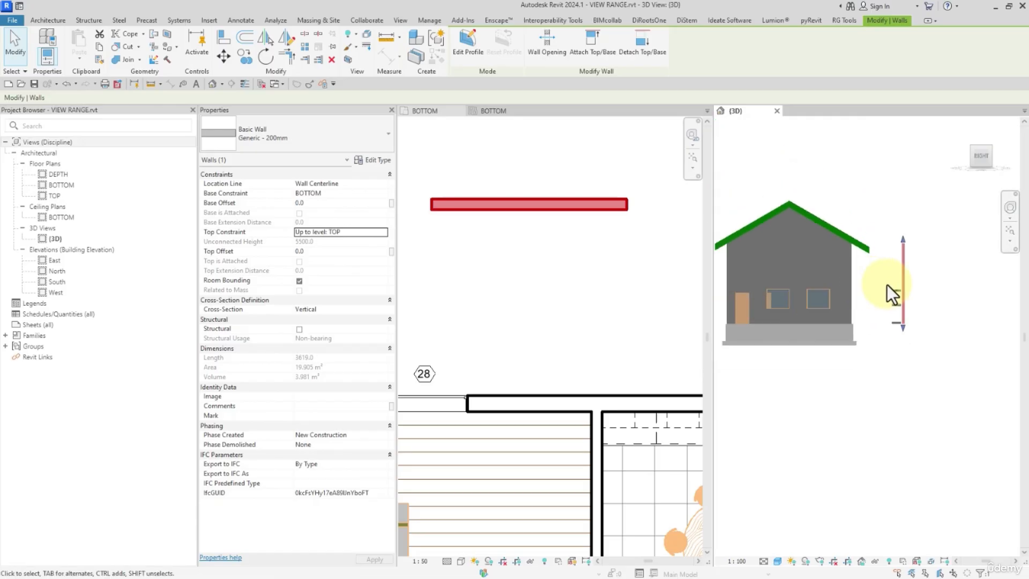
{"action": "scroll", "coordinate": [907, 259], "scroll_direction": "up", "scroll_amount": 4}
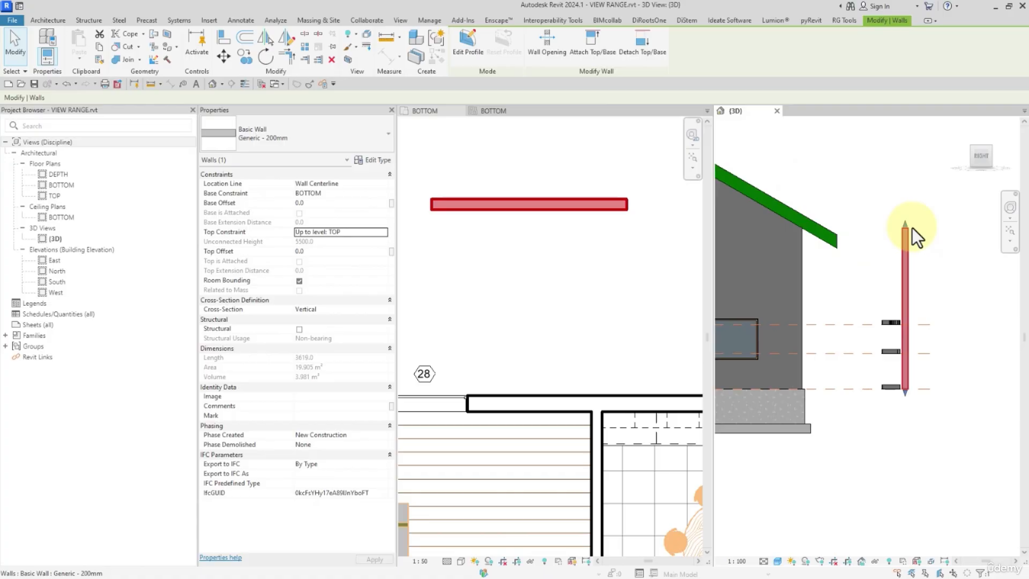
{"action": "double_click", "coordinate": [53, 271]}
{"action": "scroll", "coordinate": [829, 269], "scroll_direction": "up", "scroll_amount": 3}
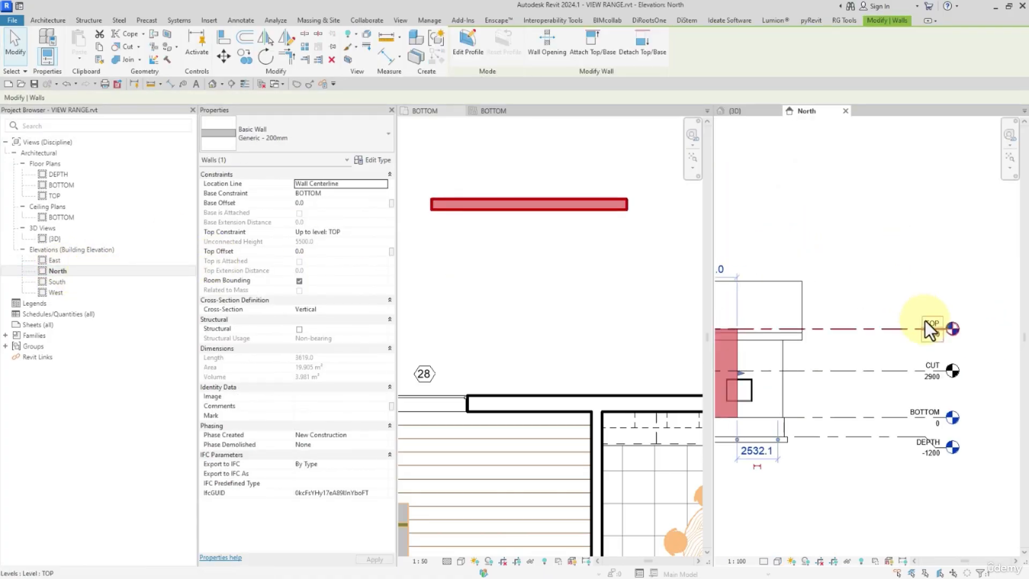
{"action": "left_click", "coordinate": [846, 111]}
- Set the top offset of the standalone wall above the house plan to -3600, then deselect it
{"action": "left_click", "coordinate": [542, 256]}
{"action": "left_click", "coordinate": [521, 207]}
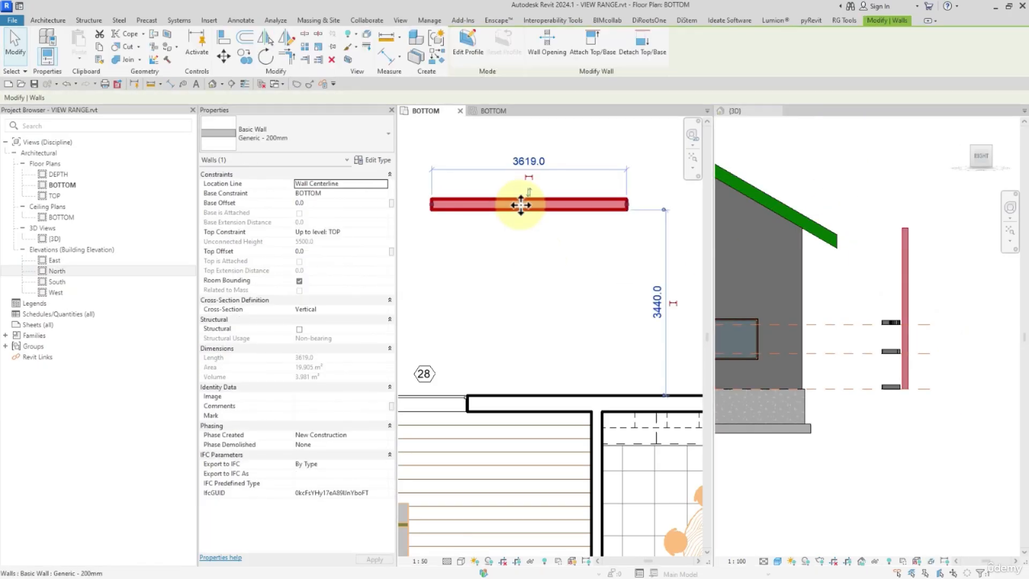
{"action": "scroll", "coordinate": [595, 262], "scroll_direction": "down", "scroll_amount": 1}
{"action": "scroll", "coordinate": [647, 258], "scroll_direction": "up", "scroll_amount": 1}
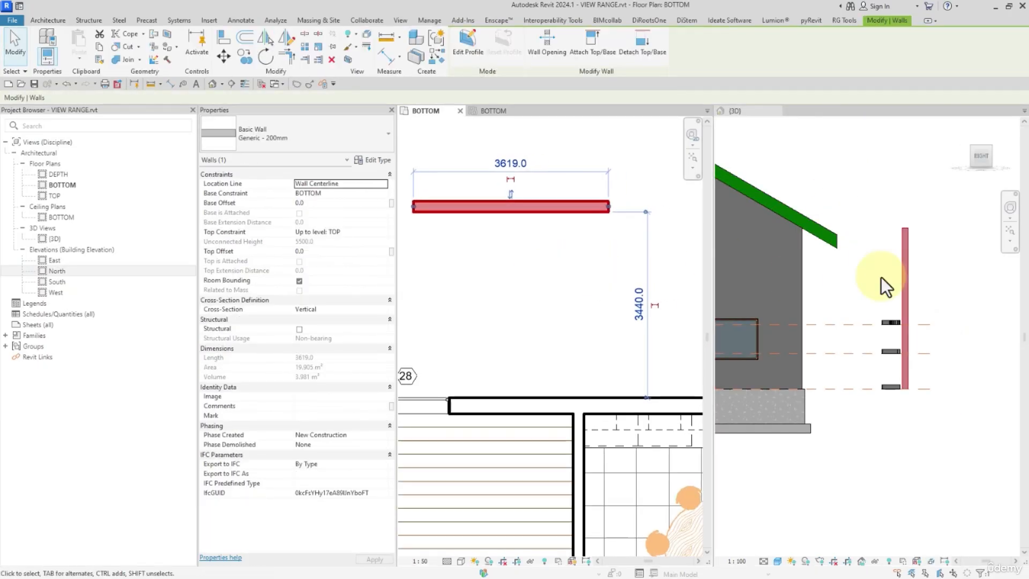
{"action": "scroll", "coordinate": [873, 276], "scroll_direction": "down", "scroll_amount": 1}
{"action": "scroll", "coordinate": [898, 301], "scroll_direction": "up", "scroll_amount": 1}
{"action": "middle_click_drag", "start_coordinate": [899, 302], "coordinate": [905, 300]}
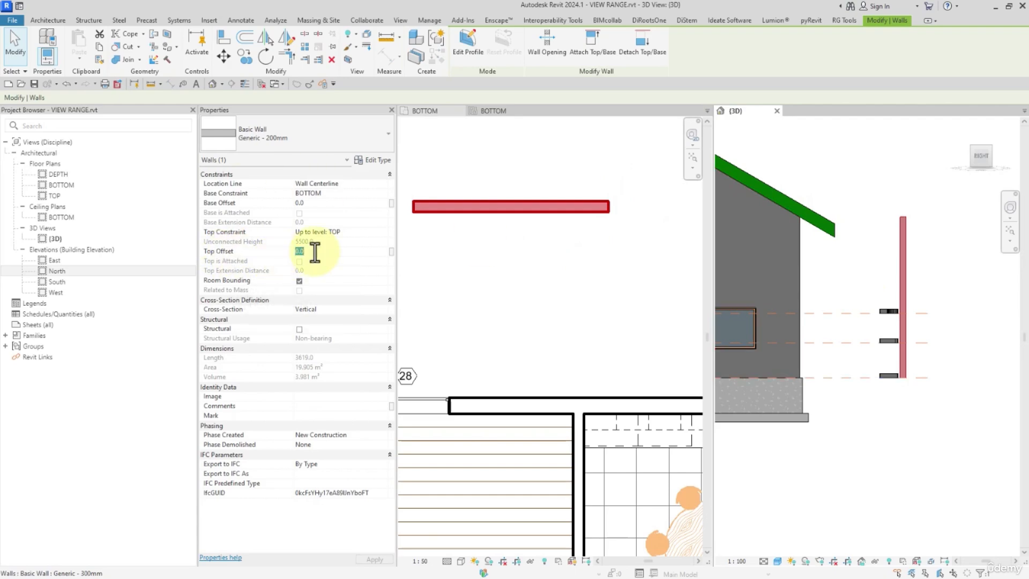
{"action": "type", "text": "-3600"}
{"action": "key", "text": "Return"}
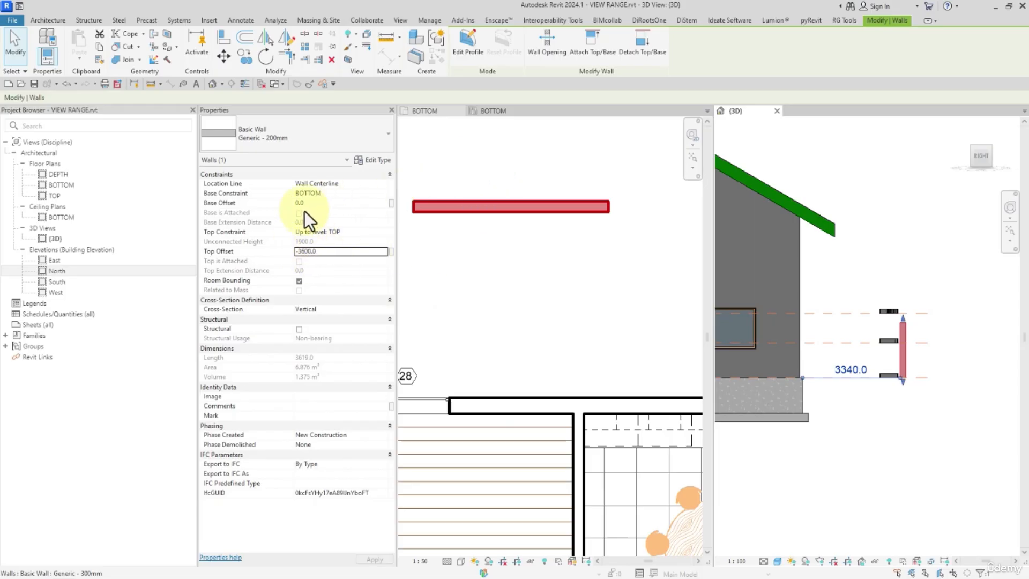
{"action": "left_click", "coordinate": [490, 149]}
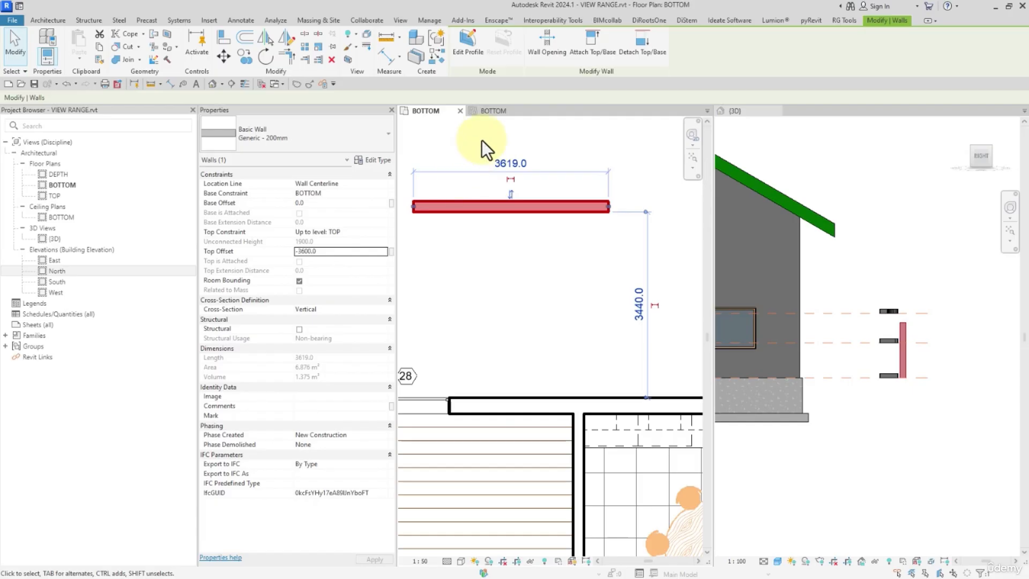
{"action": "left_click", "coordinate": [482, 140]}
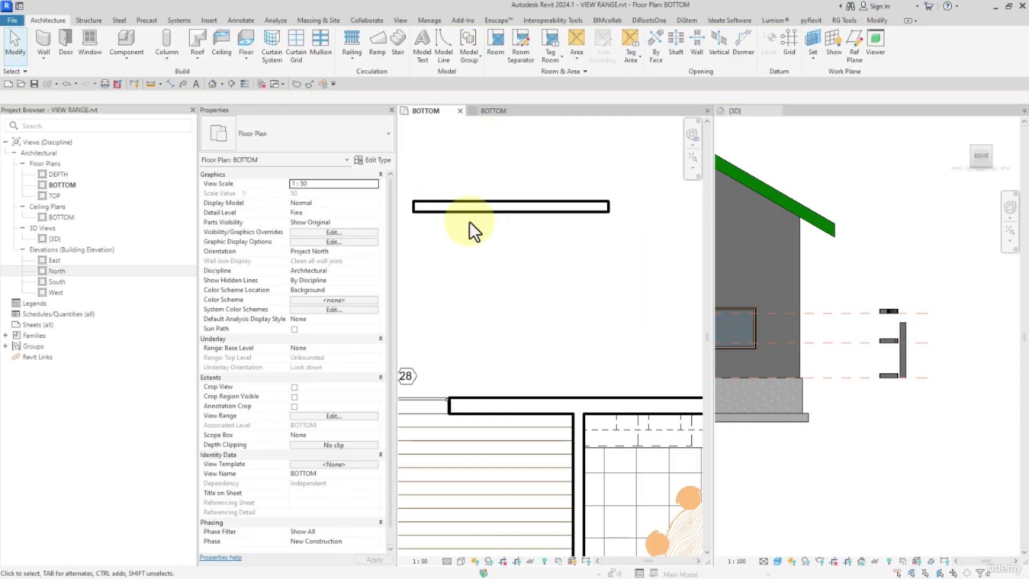
- Copy the standalone wall a short distance toward the house and set the copy's top constraint to Unconnected
{"action": "left_click", "coordinate": [492, 213]}
{"action": "left_click_drag", "start_coordinate": [493, 213], "coordinate": [494, 246], "text": "ctrl"}
{"action": "left_click", "coordinate": [378, 235]}
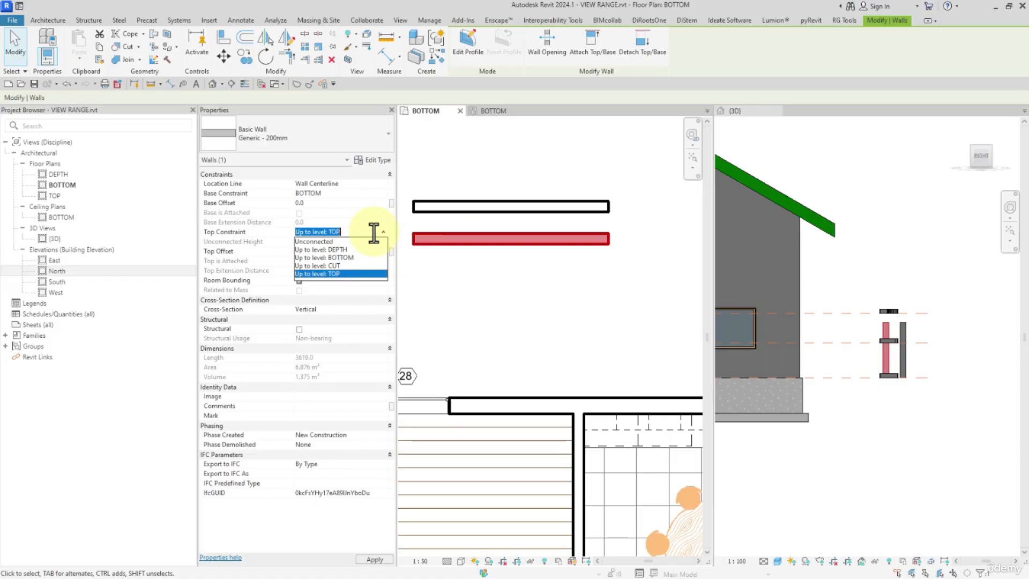
{"action": "left_click", "coordinate": [328, 241]}
{"action": "left_click", "coordinate": [604, 306]}
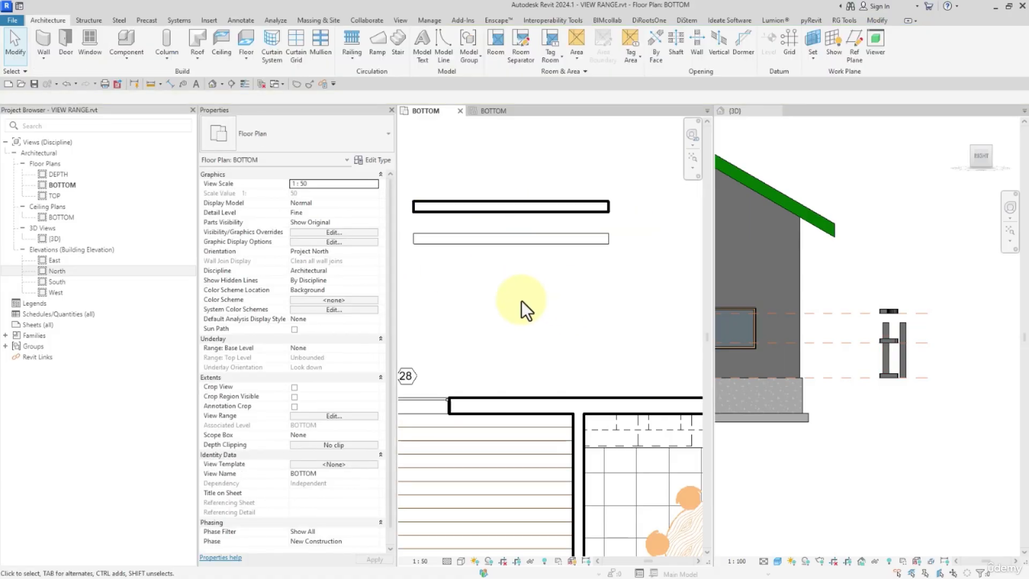
- Compare the top constraint, height and top offset of the original wall with those of its copy in the floor plan
{"action": "left_click", "coordinate": [452, 209]}
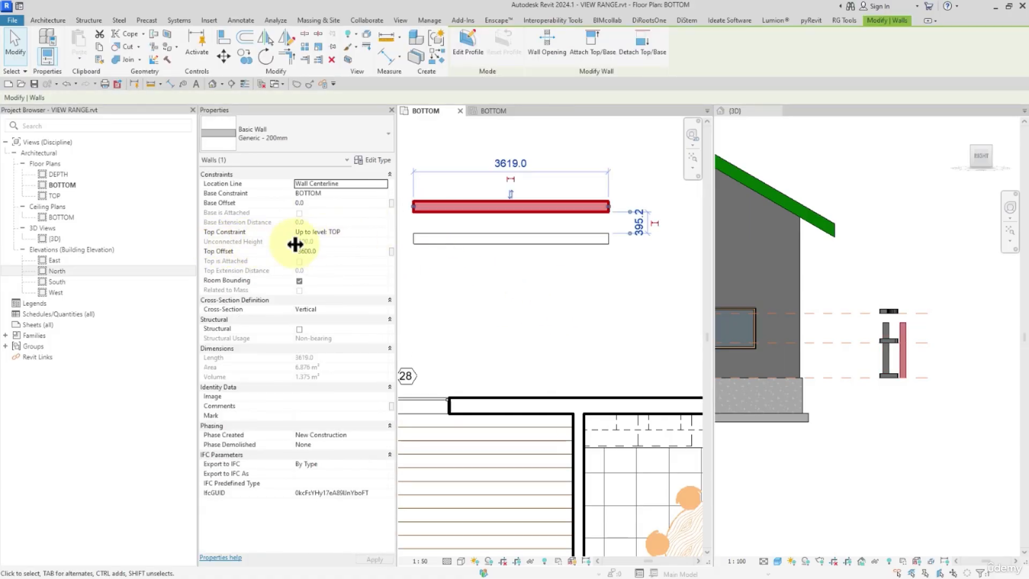
{"action": "left_click", "coordinate": [417, 243]}
{"action": "left_click", "coordinate": [430, 276]}
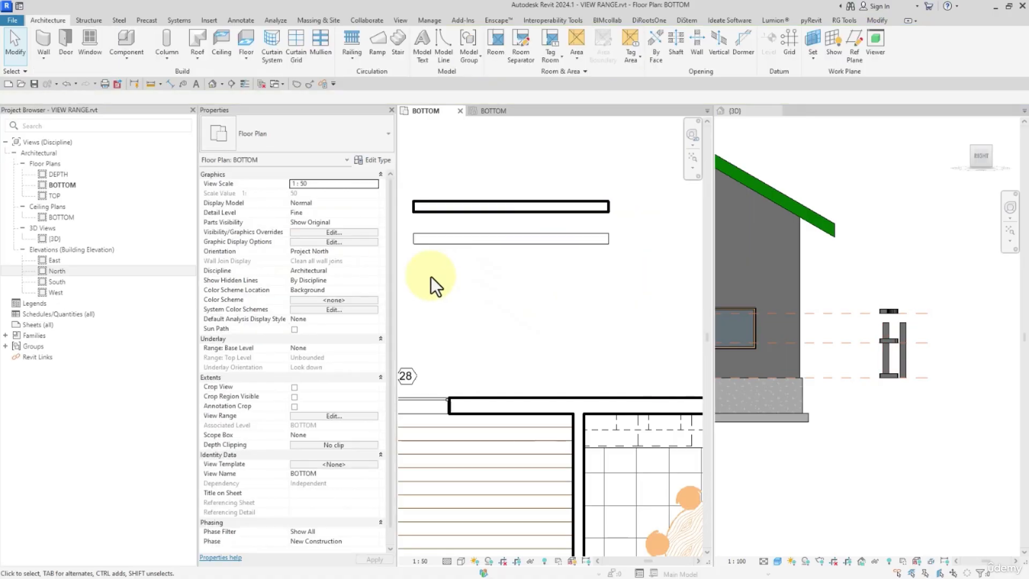
{"action": "left_click", "coordinate": [453, 215]}
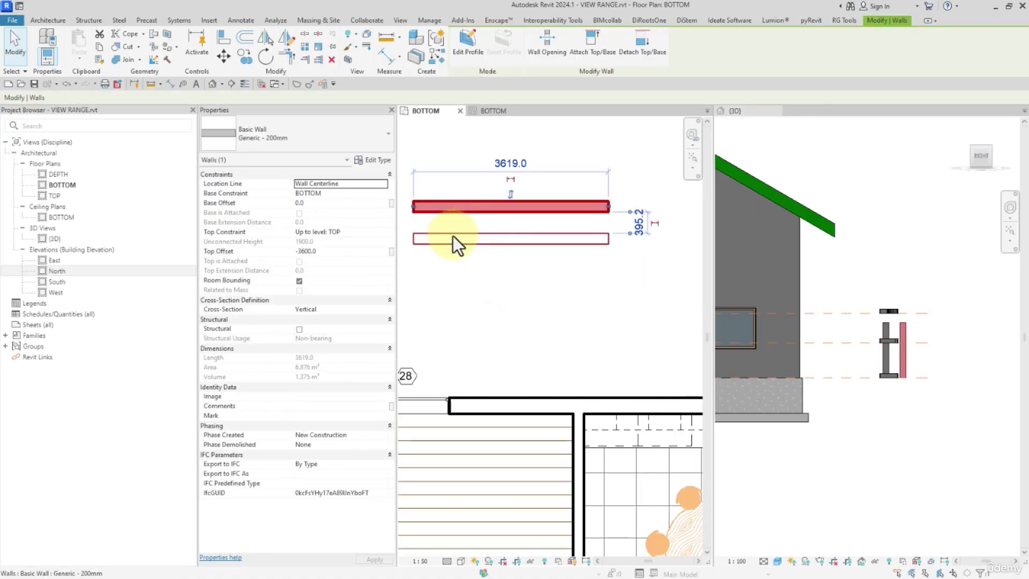
{"action": "left_click", "coordinate": [453, 238]}
{"action": "left_click", "coordinate": [464, 269]}
{"action": "left_click", "coordinate": [454, 217]}
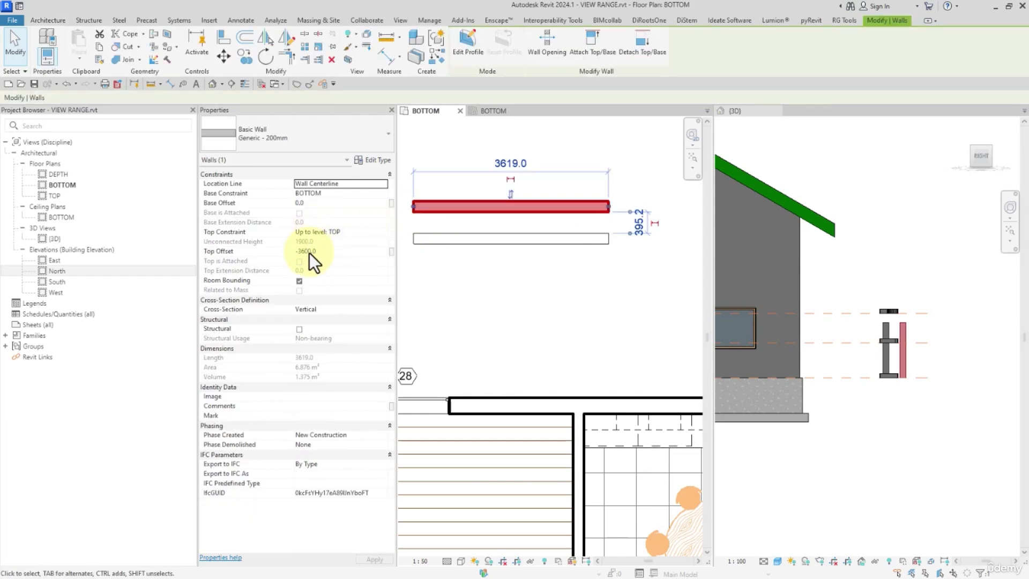
{"action": "left_click", "coordinate": [483, 287]}
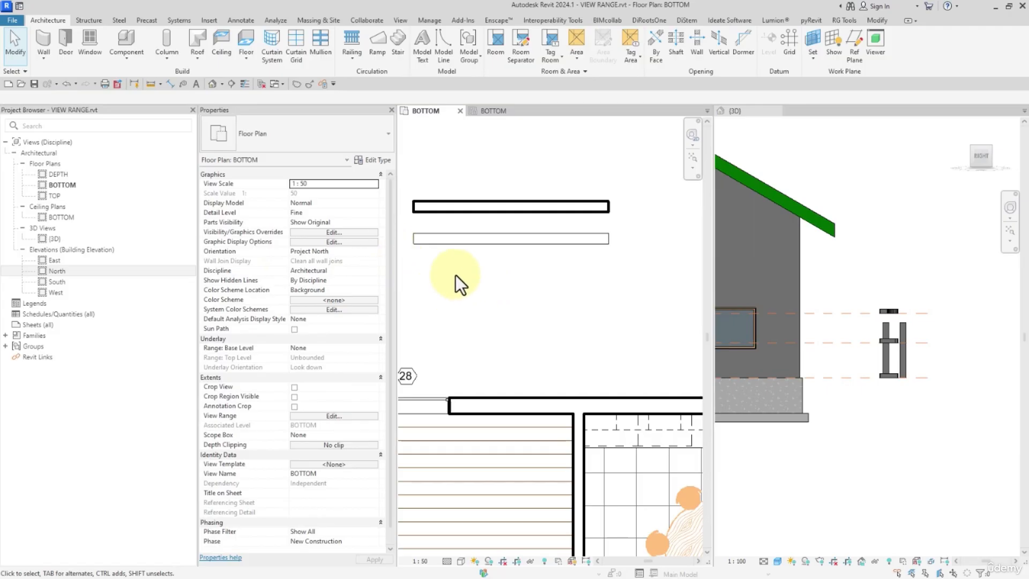
- Check the Top level and offset in the BOTTOM plan's View Range, close it unchanged, and inspect the copied wall's constraints
{"action": "left_click", "coordinate": [340, 414]}
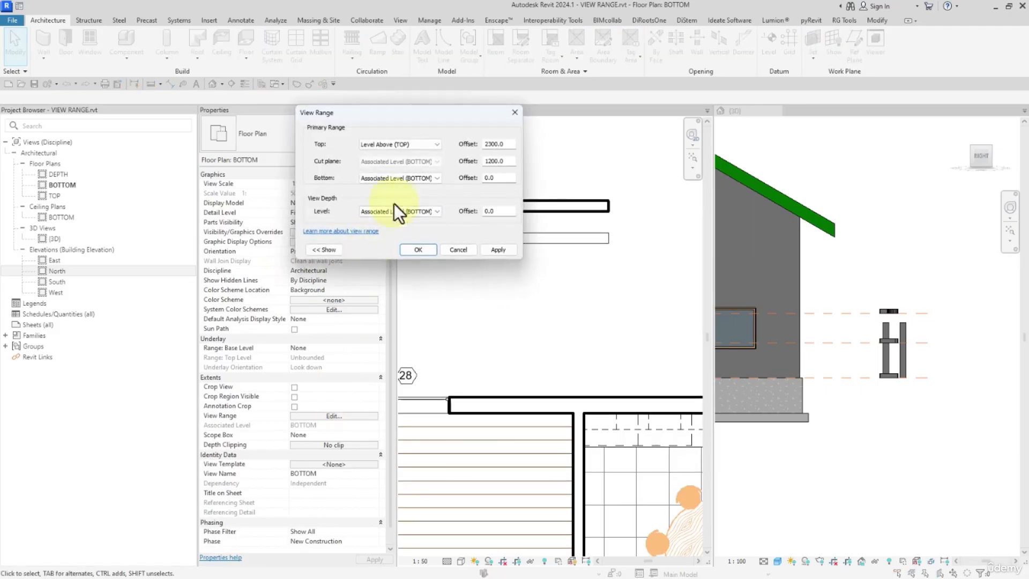
{"action": "left_click", "coordinate": [421, 146]}
{"action": "left_click", "coordinate": [421, 145]}
{"action": "left_click_drag", "start_coordinate": [508, 144], "coordinate": [463, 145]}
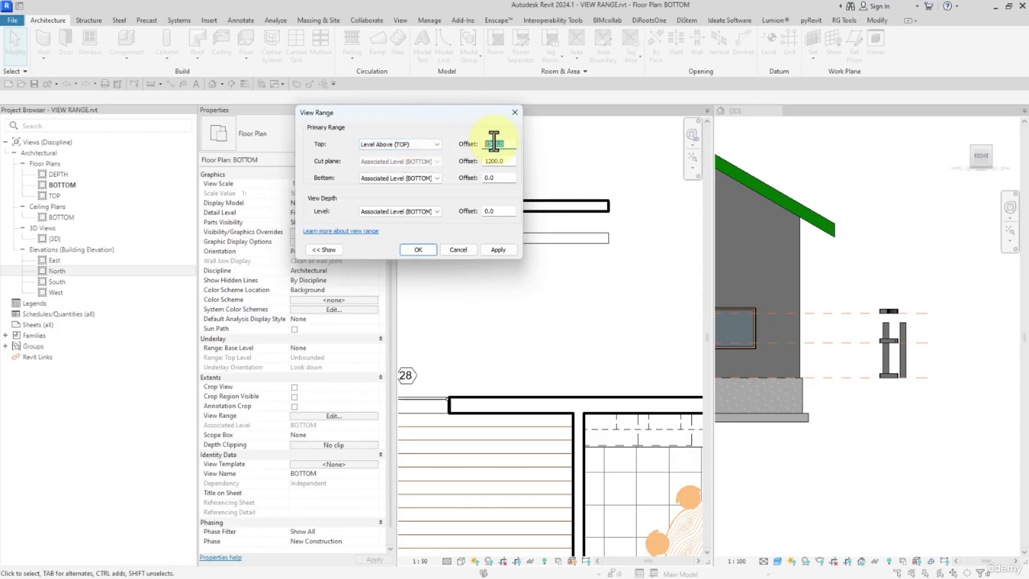
{"action": "left_click", "coordinate": [514, 113]}
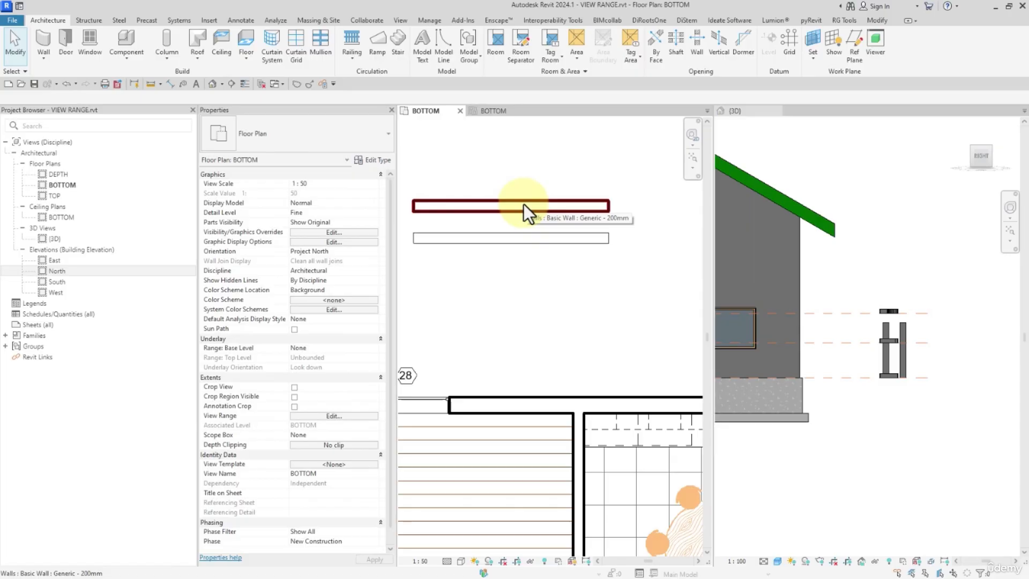
{"action": "left_click", "coordinate": [523, 238]}
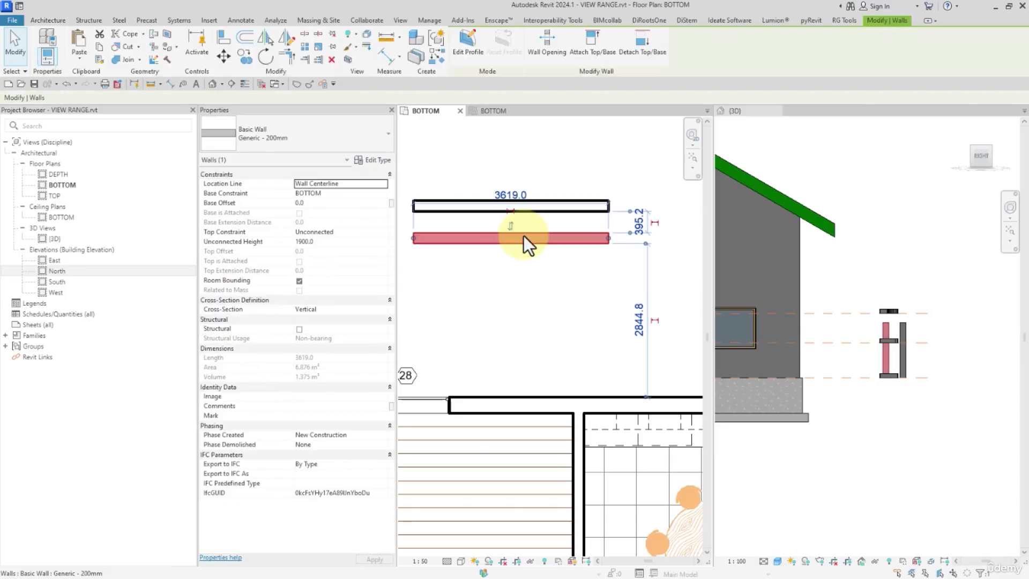
{"action": "left_click", "coordinate": [538, 162]}
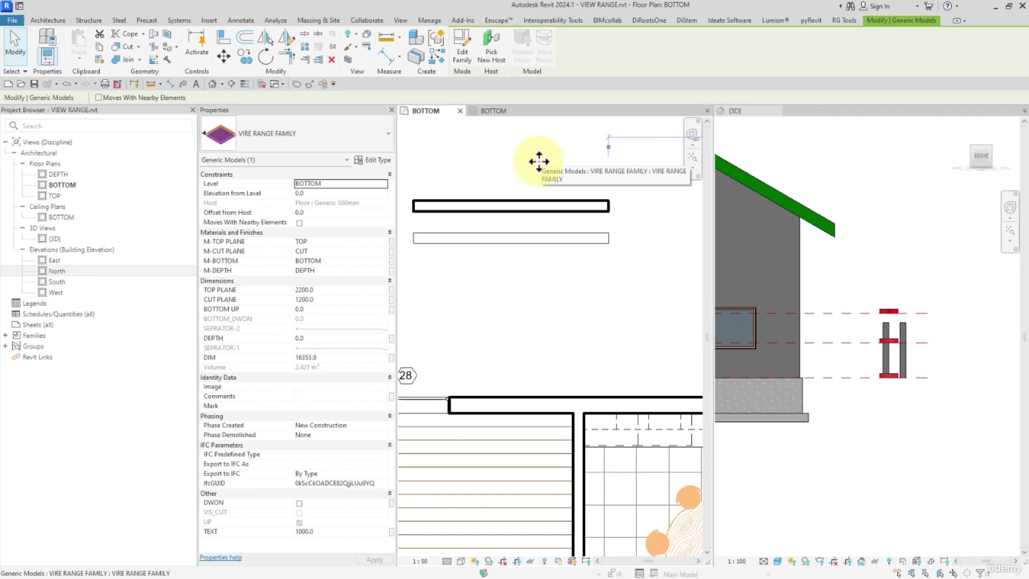
{"action": "key", "text": "Escape"}
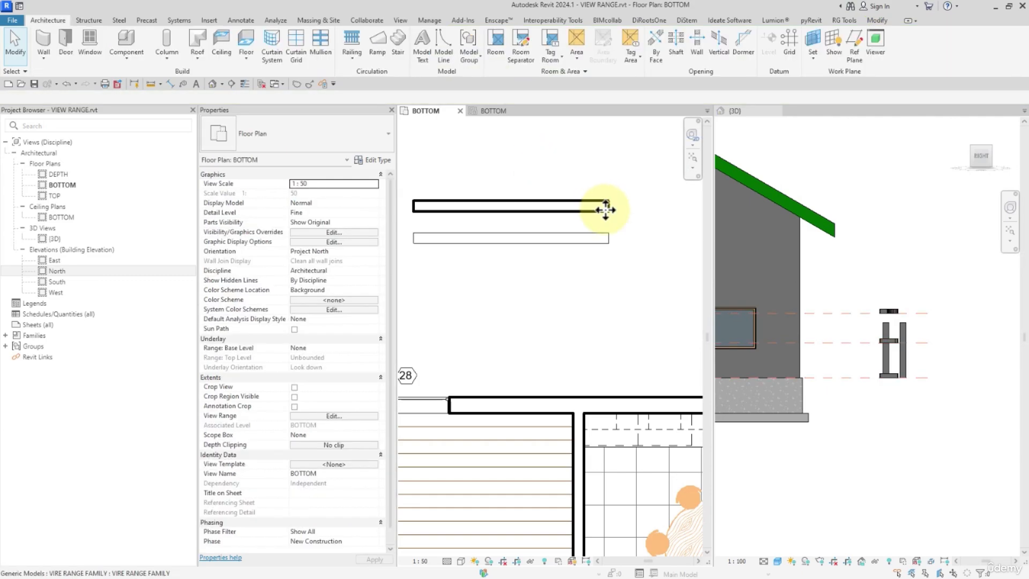
- Delete both standalone test walls by selecting them together in the 3D view
{"action": "scroll", "coordinate": [622, 226], "scroll_direction": "down", "scroll_amount": 1}
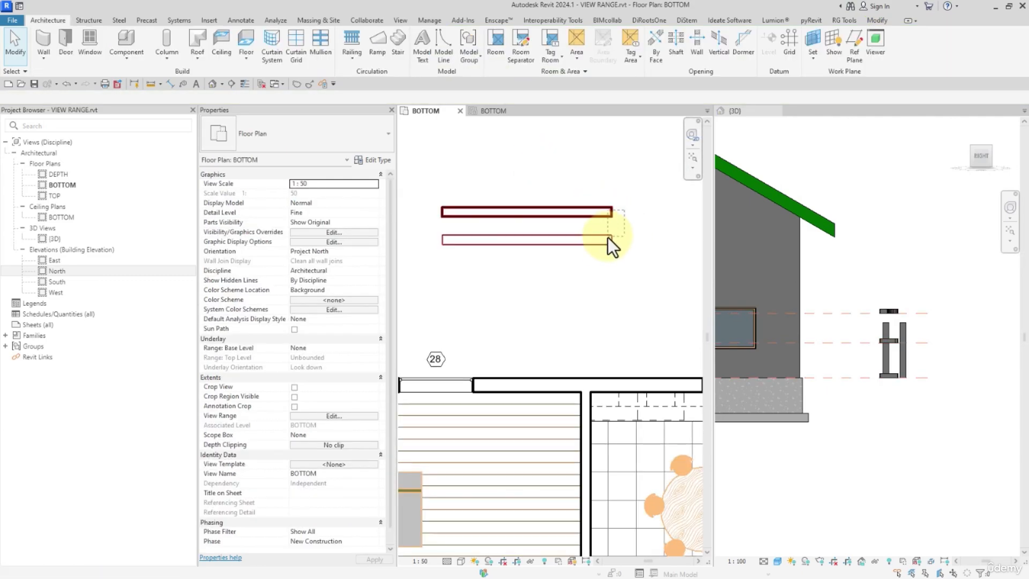
{"action": "left_click", "coordinate": [608, 236]}
{"action": "left_click", "coordinate": [622, 244]}
{"action": "left_click", "coordinate": [608, 228]}
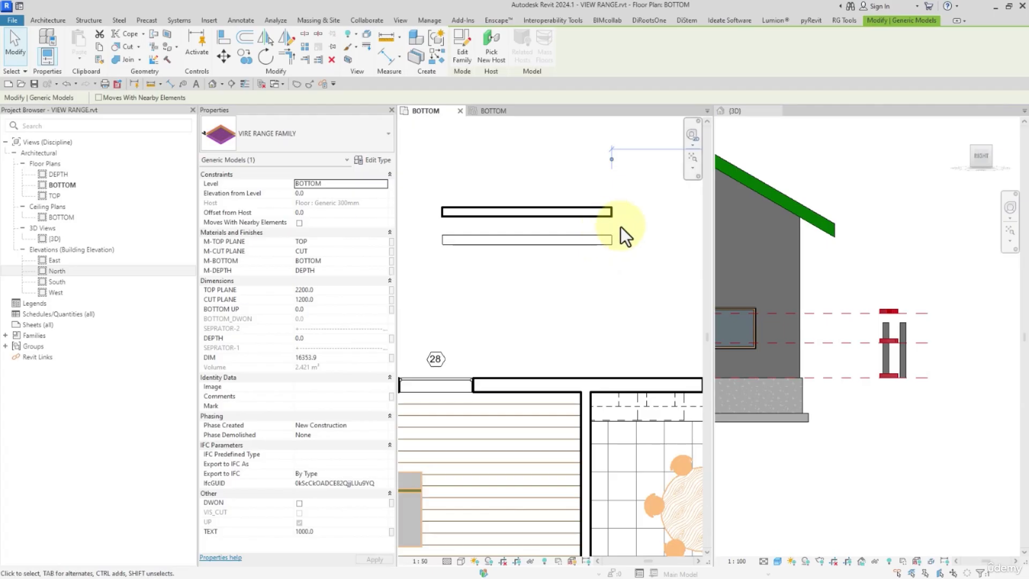
{"action": "left_click", "coordinate": [888, 285]}
{"action": "scroll", "coordinate": [912, 337], "scroll_direction": "up", "scroll_amount": 2}
{"action": "left_click_drag", "start_coordinate": [872, 323], "coordinate": [848, 322]}
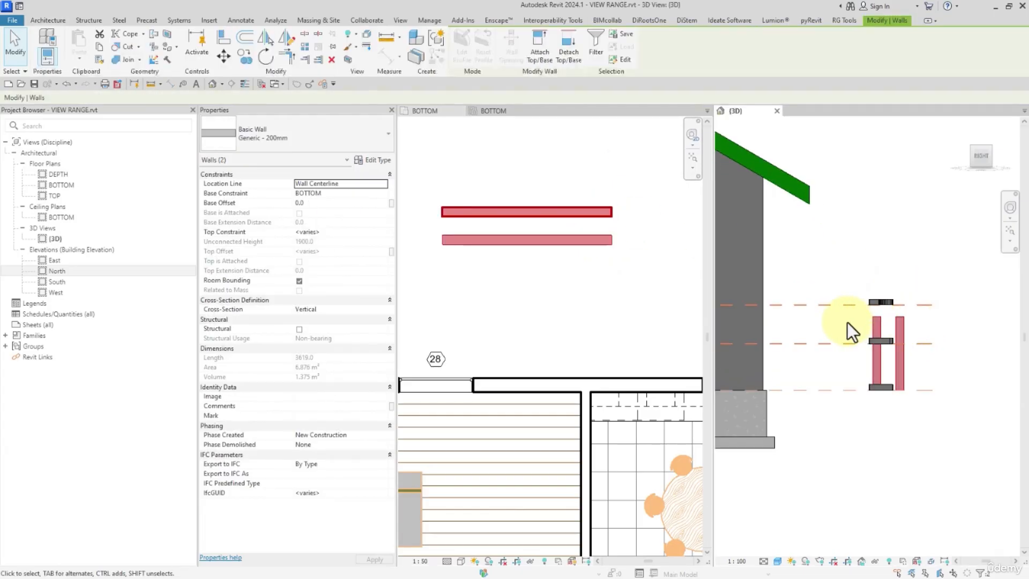
{"action": "key", "text": "Delete"}
- Create a vertical Building Section in the BOTTOM plan, running through the bedroom and bathroom near the house's left outer wall
{"action": "scroll", "coordinate": [551, 256], "scroll_direction": "down", "scroll_amount": 3}
{"action": "scroll", "coordinate": [549, 257], "scroll_direction": "down", "scroll_amount": 2}
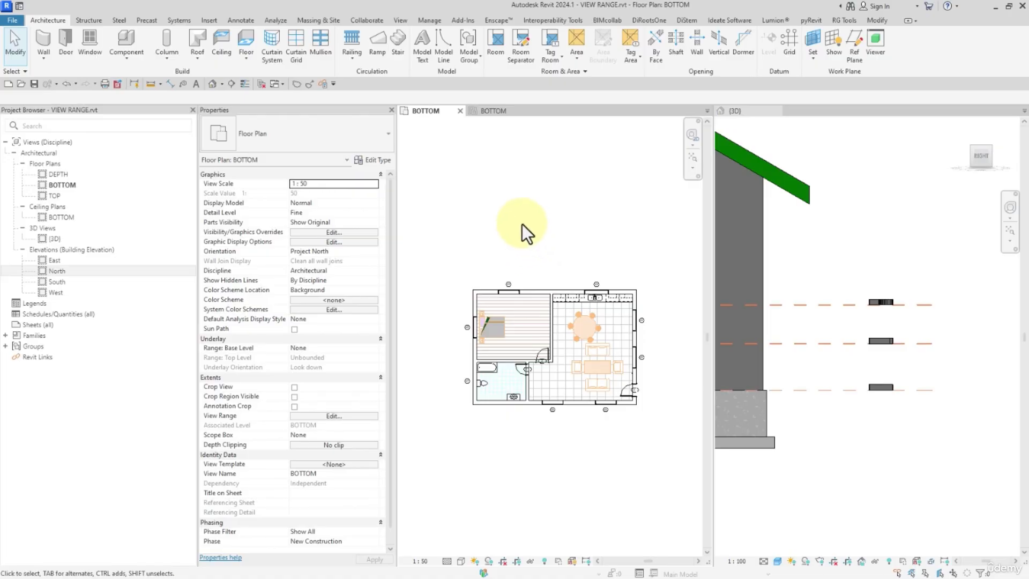
{"action": "left_click", "coordinate": [233, 84]}
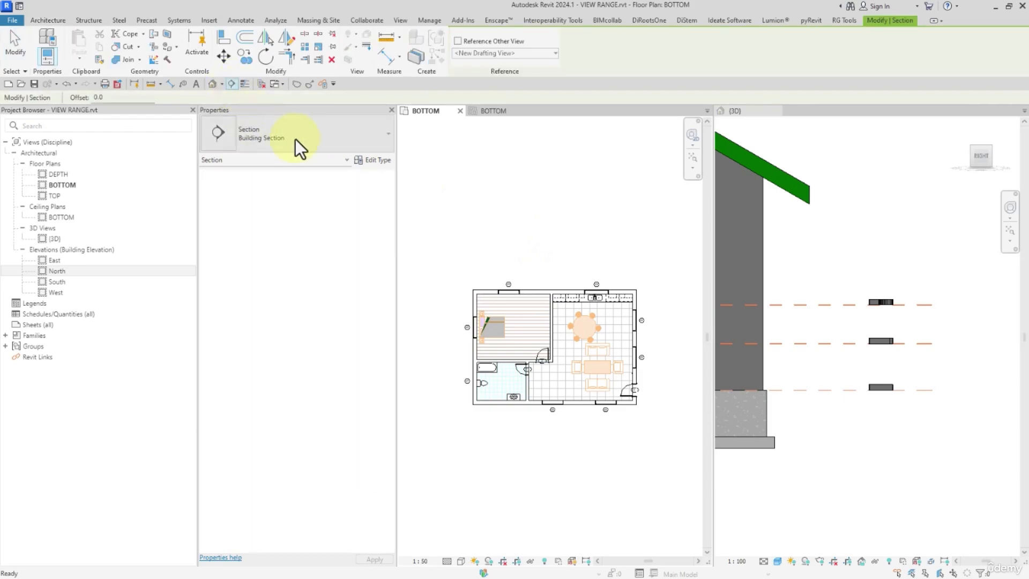
{"action": "left_click", "coordinate": [294, 140]}
{"action": "left_click", "coordinate": [243, 226]}
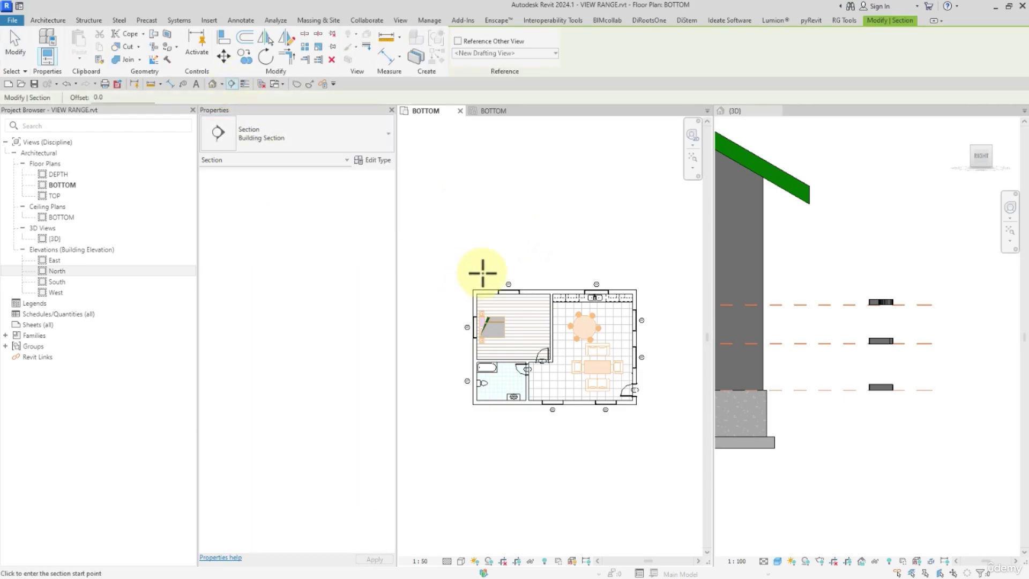
{"action": "left_click", "coordinate": [484, 261]}
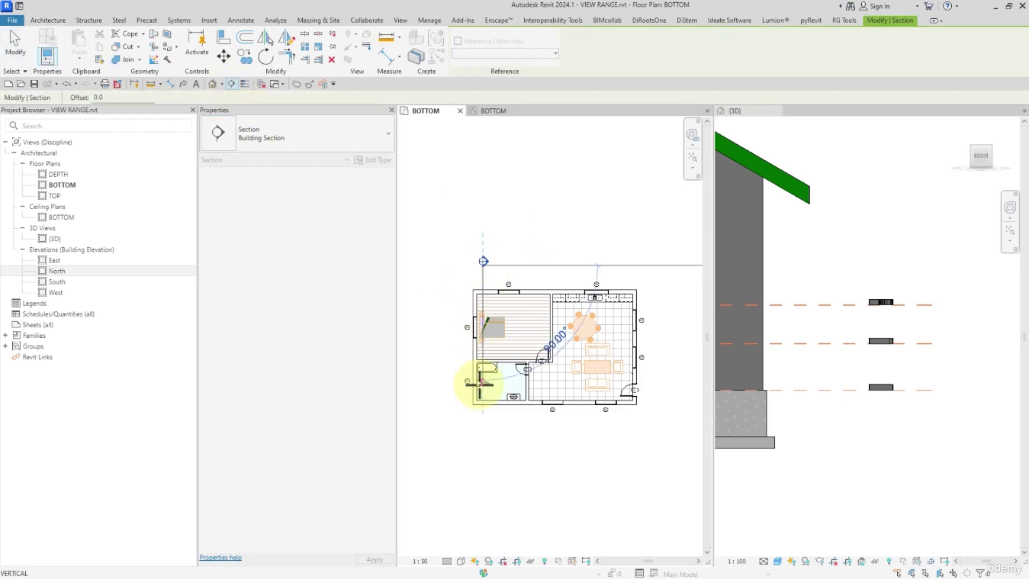
{"action": "left_click", "coordinate": [483, 423]}
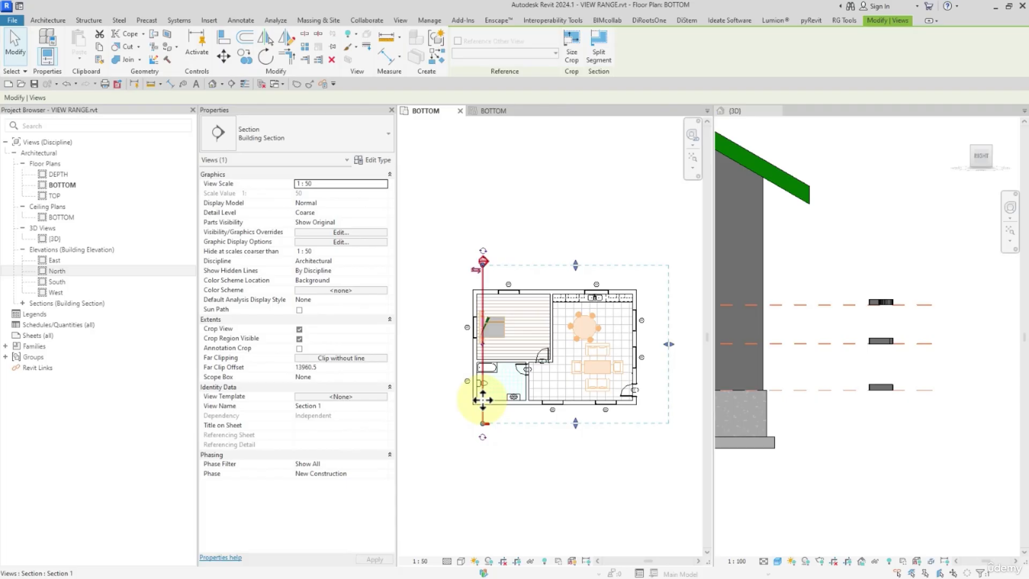
- Flip the new section to face the nearby outer wall and shorten its far clip offset to about 1676
{"action": "left_click", "coordinate": [475, 270]}
{"action": "middle_click_drag", "start_coordinate": [473, 339], "coordinate": [612, 314]}
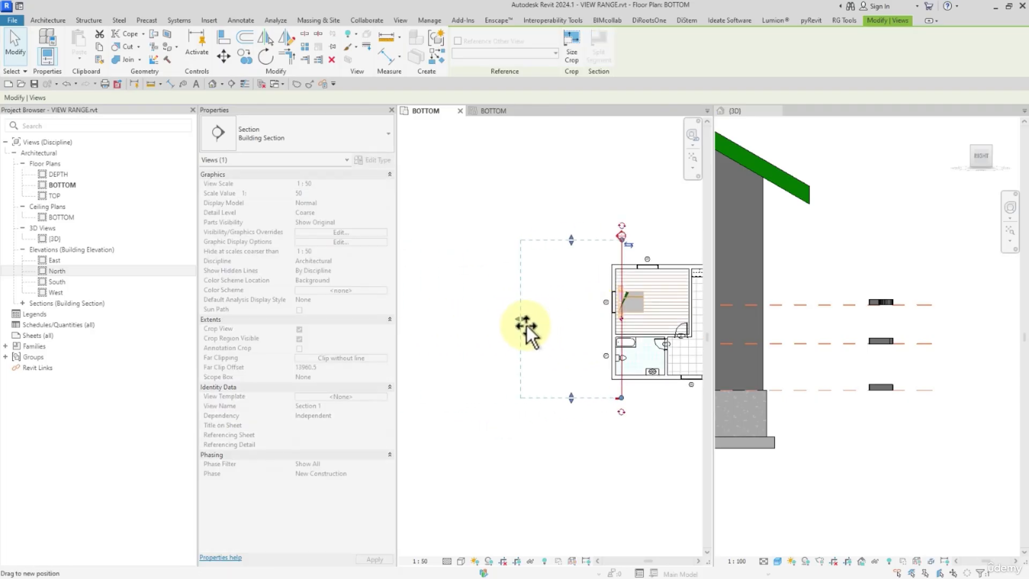
{"action": "left_click", "coordinate": [596, 334]}
- Cycle the section line's tail symbol, deselect the section, and inspect where it crosses the bathroom toilet
{"action": "left_click", "coordinate": [624, 394]}
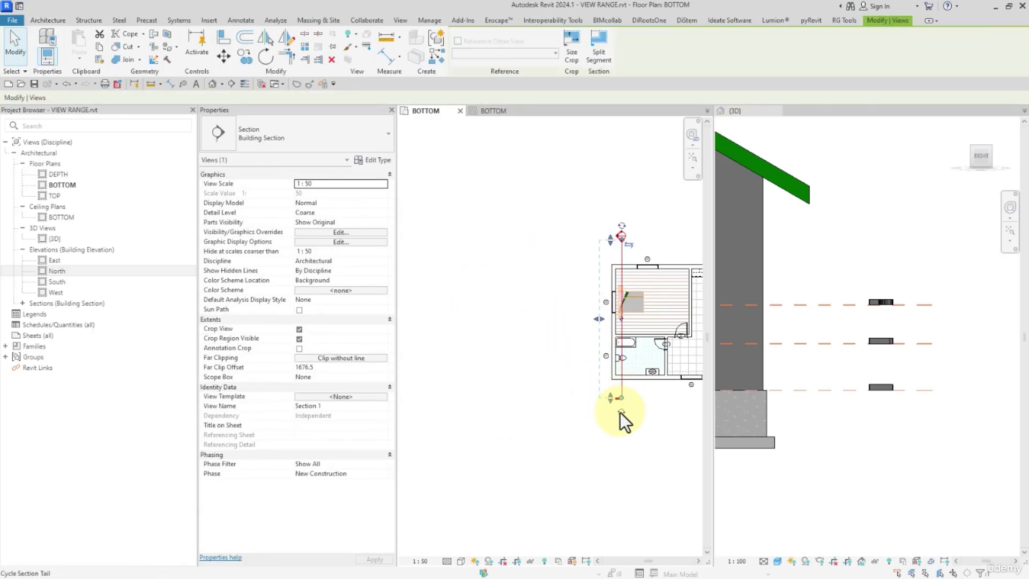
{"action": "left_click", "coordinate": [620, 413]}
{"action": "left_click", "coordinate": [642, 424]}
{"action": "scroll", "coordinate": [629, 347], "scroll_direction": "up", "scroll_amount": 2}
{"action": "scroll", "coordinate": [633, 352], "scroll_direction": "up", "scroll_amount": 1}
{"action": "middle_click_drag", "start_coordinate": [632, 352], "coordinate": [570, 353]}
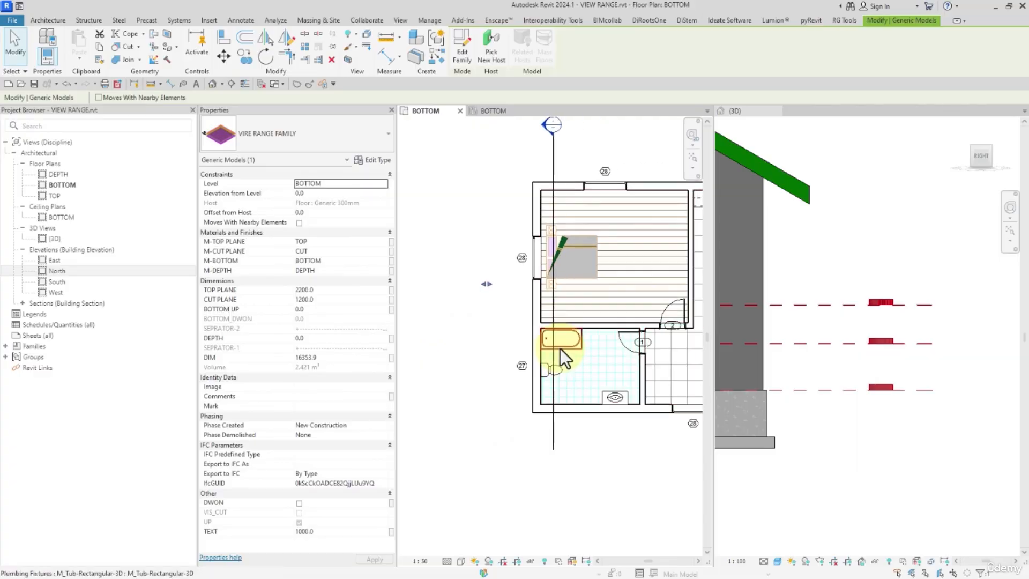
{"action": "left_click", "coordinate": [561, 372]}
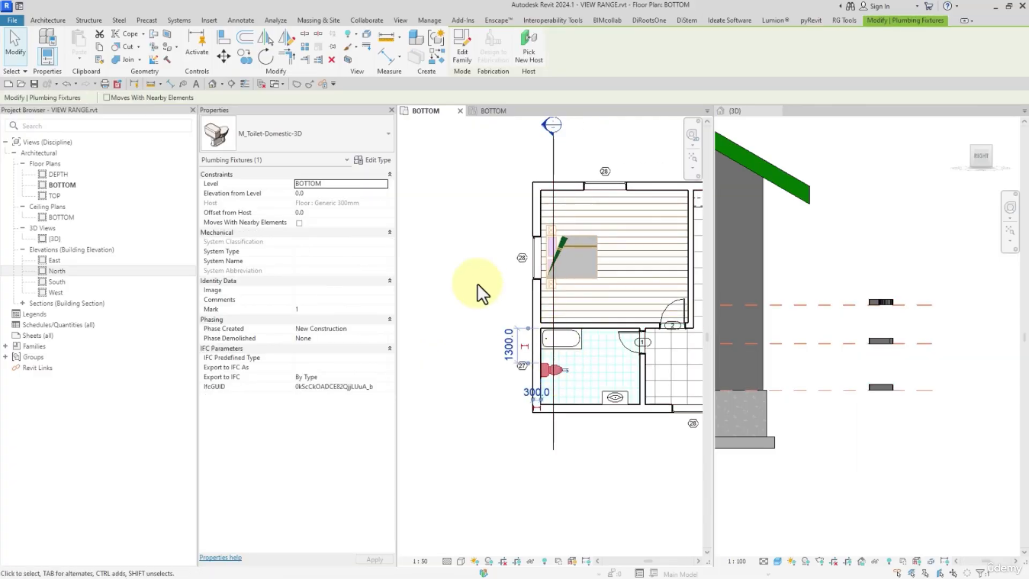
{"action": "left_click", "coordinate": [471, 181]}
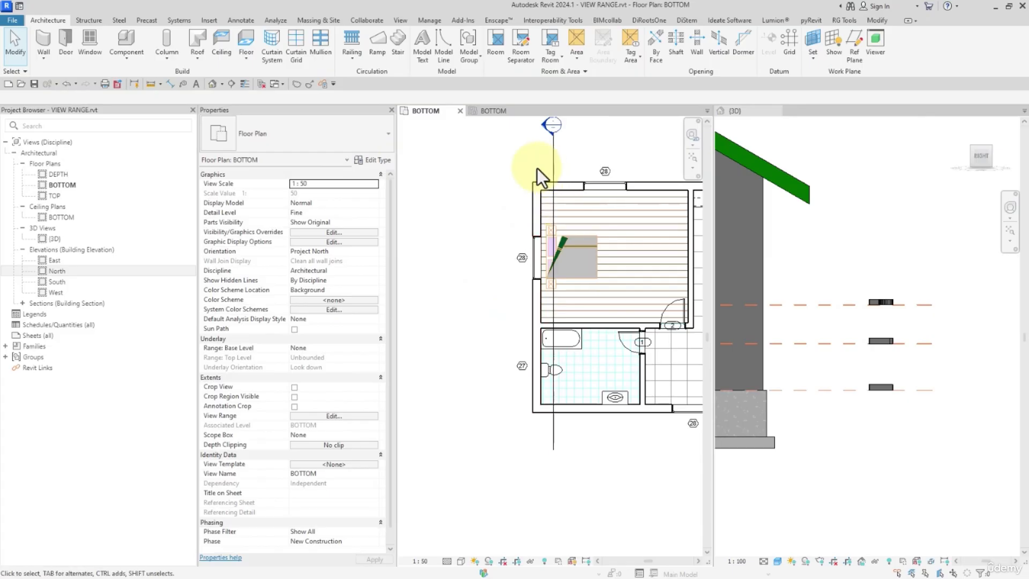
- Open the new section's view and examine how the toilet, bathtub and bed are shown in it
{"action": "double_click", "coordinate": [554, 130]}
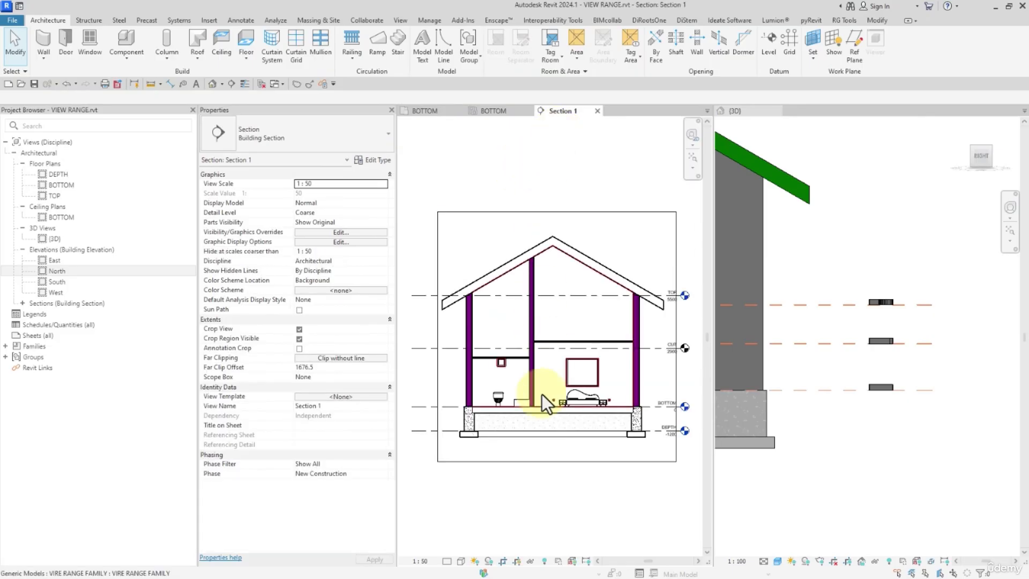
{"action": "scroll", "coordinate": [562, 425], "scroll_direction": "up", "scroll_amount": 5}
{"action": "scroll", "coordinate": [626, 370], "scroll_direction": "up", "scroll_amount": 2}
{"action": "scroll", "coordinate": [605, 357], "scroll_direction": "down", "scroll_amount": 1}
{"action": "middle_click_drag", "start_coordinate": [474, 374], "coordinate": [614, 371]}
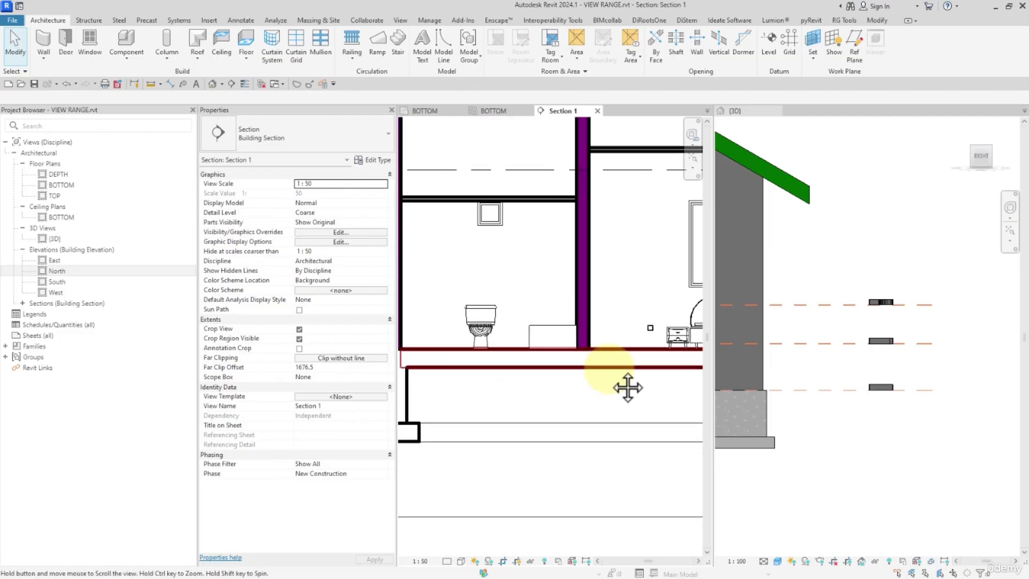
{"action": "scroll", "coordinate": [521, 343], "scroll_direction": "up", "scroll_amount": 3}
{"action": "scroll", "coordinate": [462, 321], "scroll_direction": "down", "scroll_amount": 1}
{"action": "scroll", "coordinate": [456, 318], "scroll_direction": "down", "scroll_amount": 3}
{"action": "middle_click_drag", "start_coordinate": [551, 331], "coordinate": [419, 332]}
{"action": "scroll", "coordinate": [599, 330], "scroll_direction": "up", "scroll_amount": 4}
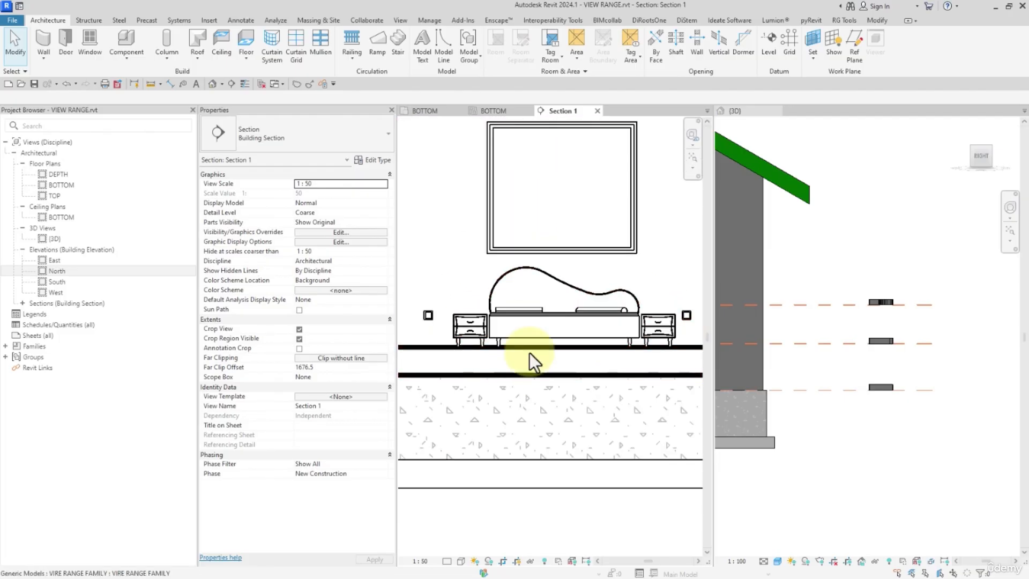
{"action": "scroll", "coordinate": [528, 348], "scroll_direction": "up", "scroll_amount": 1}
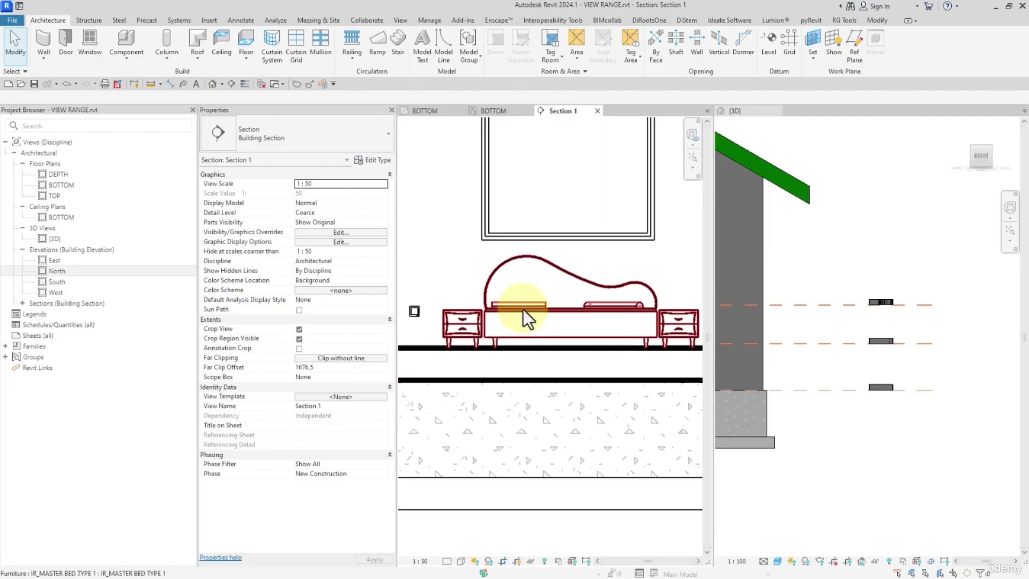
- Close the second BOTTOM view and tile the BOTTOM floor plan, Section 1 and 3D views
{"action": "left_click", "coordinate": [529, 111]}
{"action": "left_click", "coordinate": [436, 110]}
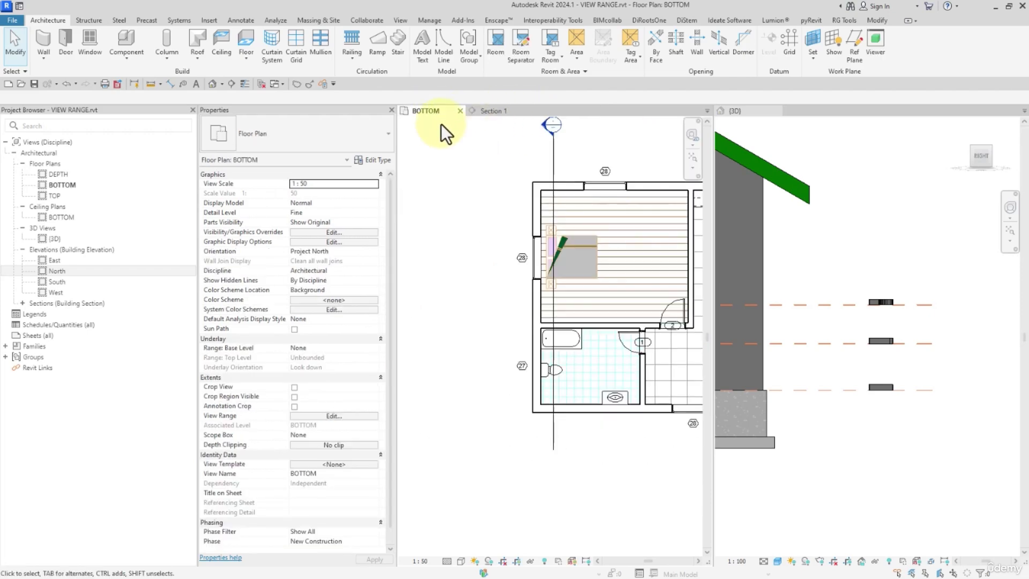
{"action": "key", "text": "w"}
{"action": "key", "text": "t"}
{"action": "scroll", "coordinate": [506, 198], "scroll_direction": "down", "scroll_amount": 3}
{"action": "middle_click_drag", "start_coordinate": [544, 236], "coordinate": [524, 211]}
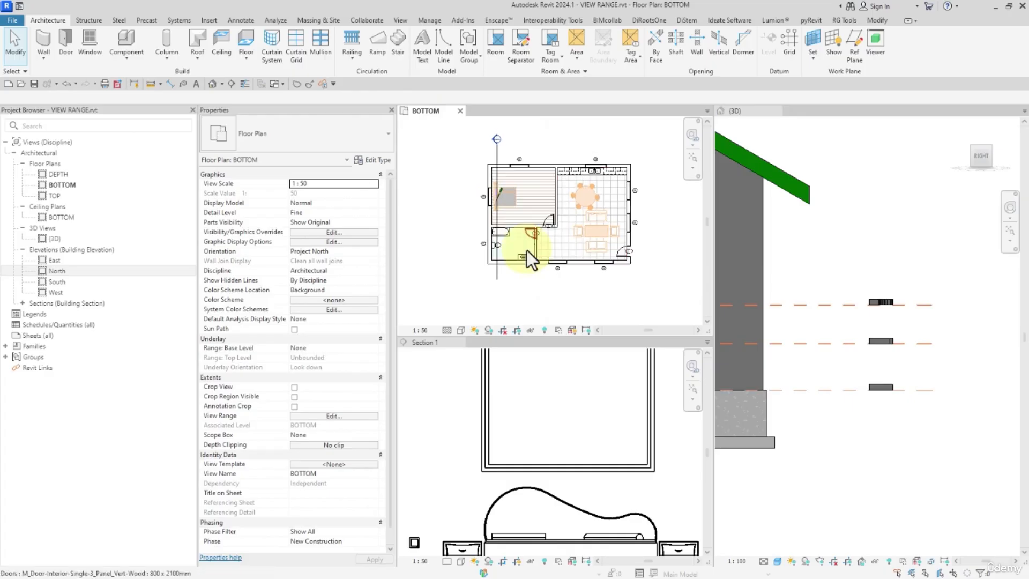
{"action": "scroll", "coordinate": [506, 387], "scroll_direction": "down", "scroll_amount": 5}
- Select the section line in the BOTTOM plan and cycle its lower end symbol to a section head
{"action": "left_click", "coordinate": [497, 255]}
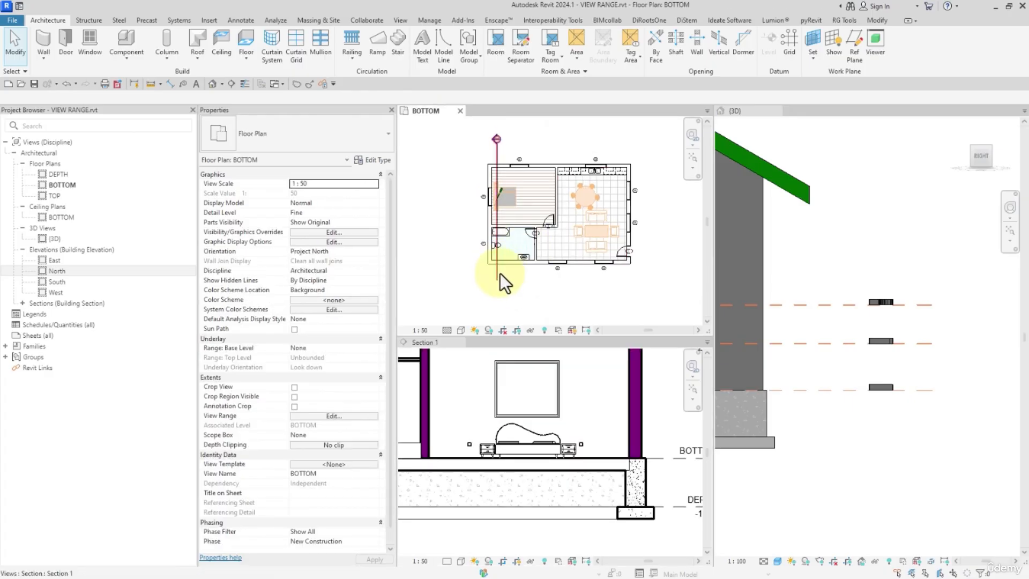
{"action": "left_click", "coordinate": [497, 274]}
{"action": "middle_click_drag", "start_coordinate": [525, 292], "coordinate": [532, 266]}
{"action": "key", "text": "Escape"}
{"action": "scroll", "coordinate": [517, 238], "scroll_direction": "up", "scroll_amount": 2}
{"action": "left_click", "coordinate": [509, 246]}
{"action": "left_click", "coordinate": [528, 263]}
- Orient the 3D view to the building section so its section box cuts the house along the section line
{"action": "scroll", "coordinate": [521, 410], "scroll_direction": "down", "scroll_amount": 4}
{"action": "scroll", "coordinate": [522, 410], "scroll_direction": "up", "scroll_amount": 3}
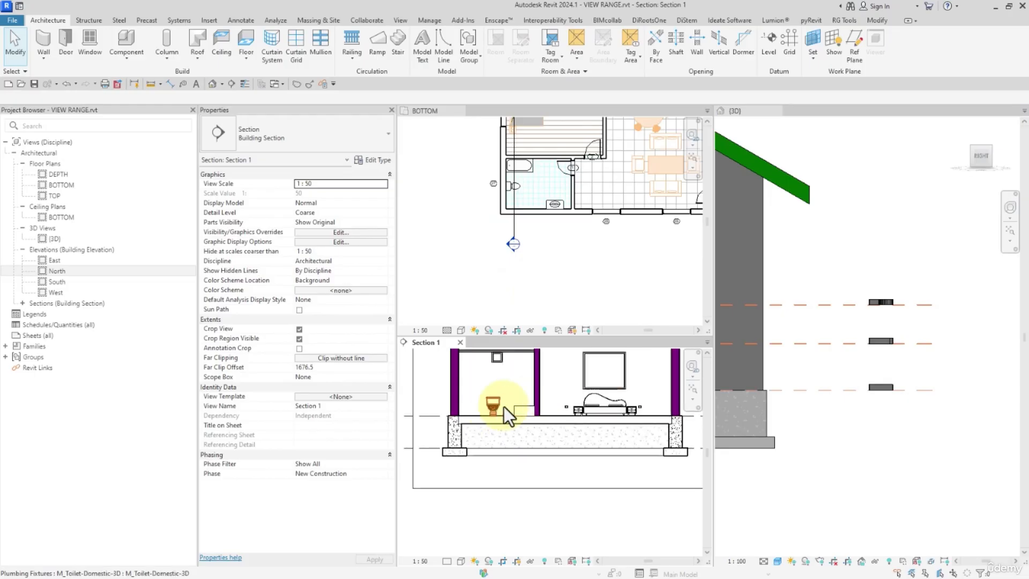
{"action": "scroll", "coordinate": [599, 414], "scroll_direction": "down", "scroll_amount": 4}
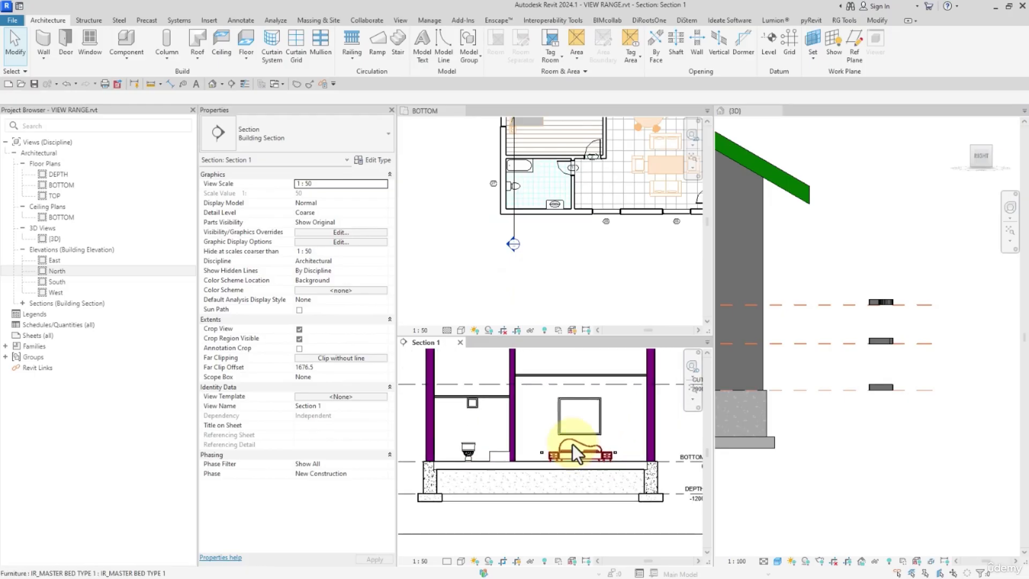
{"action": "left_click", "coordinate": [860, 224]}
{"action": "scroll", "coordinate": [871, 240], "scroll_direction": "down", "scroll_amount": 4}
{"action": "middle_click_drag", "start_coordinate": [900, 253], "coordinate": [921, 277]}
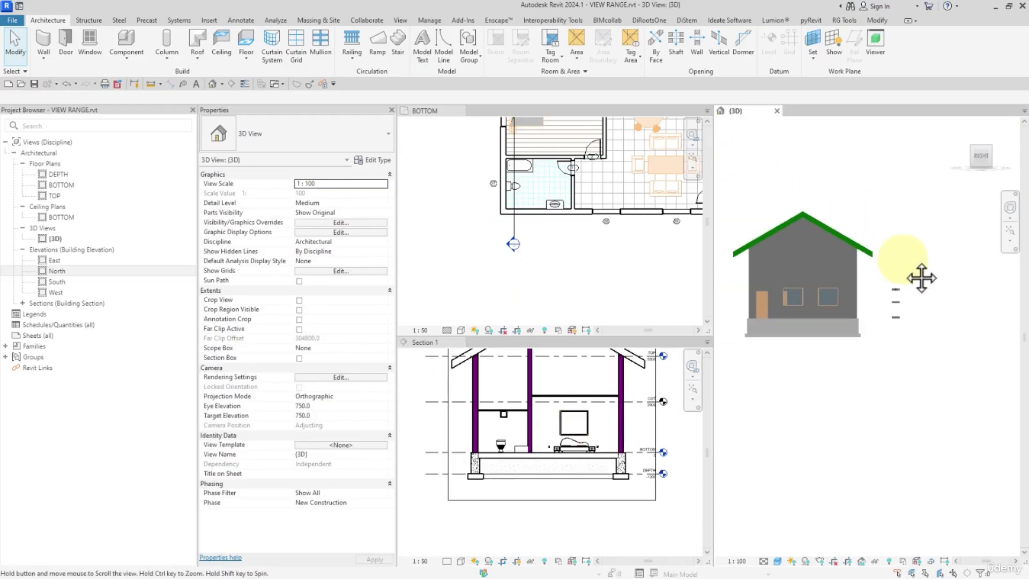
{"action": "right_click", "coordinate": [979, 157]}
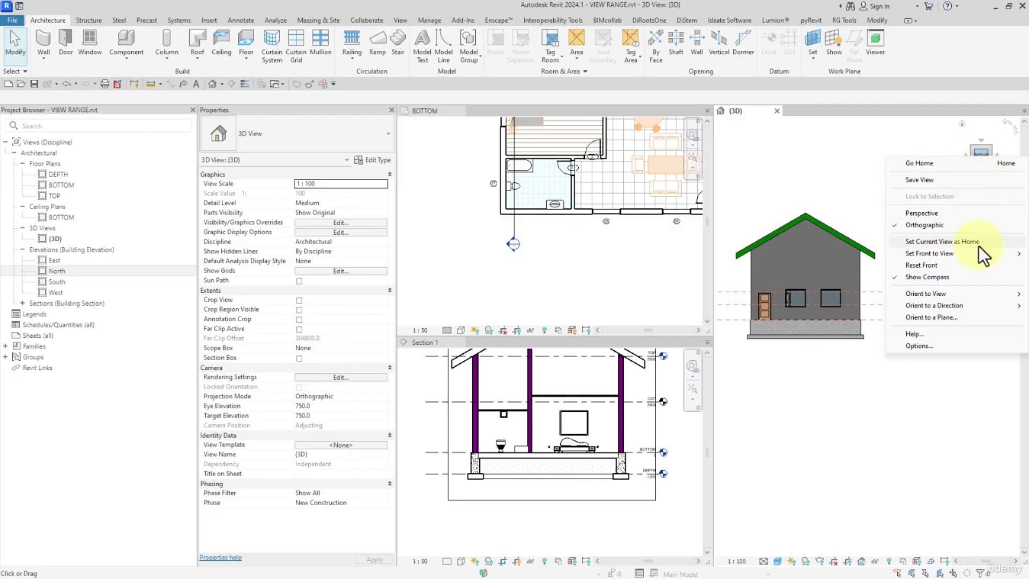
{"action": "mouse_move", "coordinate": [952, 298]}
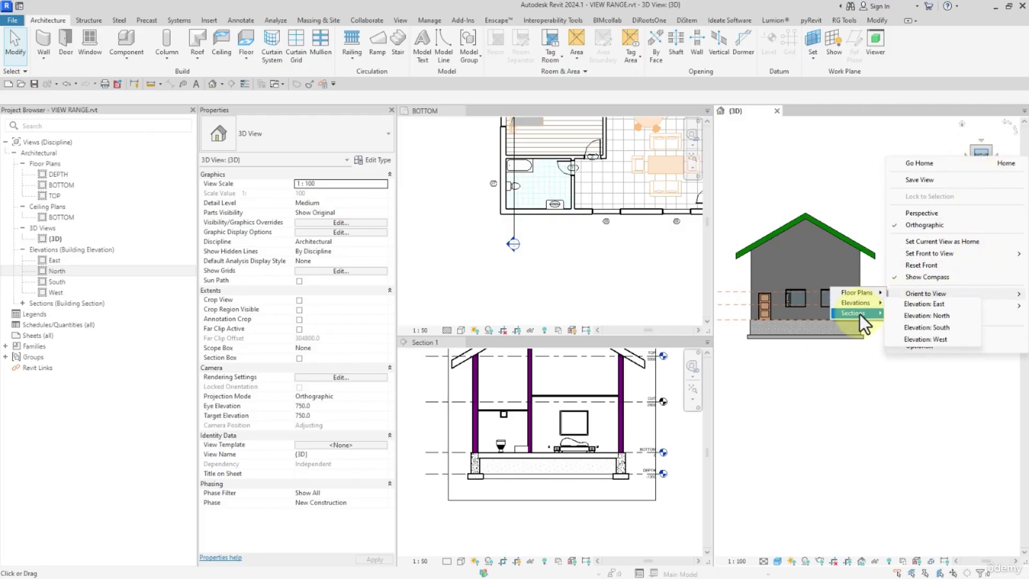
{"action": "mouse_move", "coordinate": [860, 315]}
{"action": "left_click", "coordinate": [912, 317]}
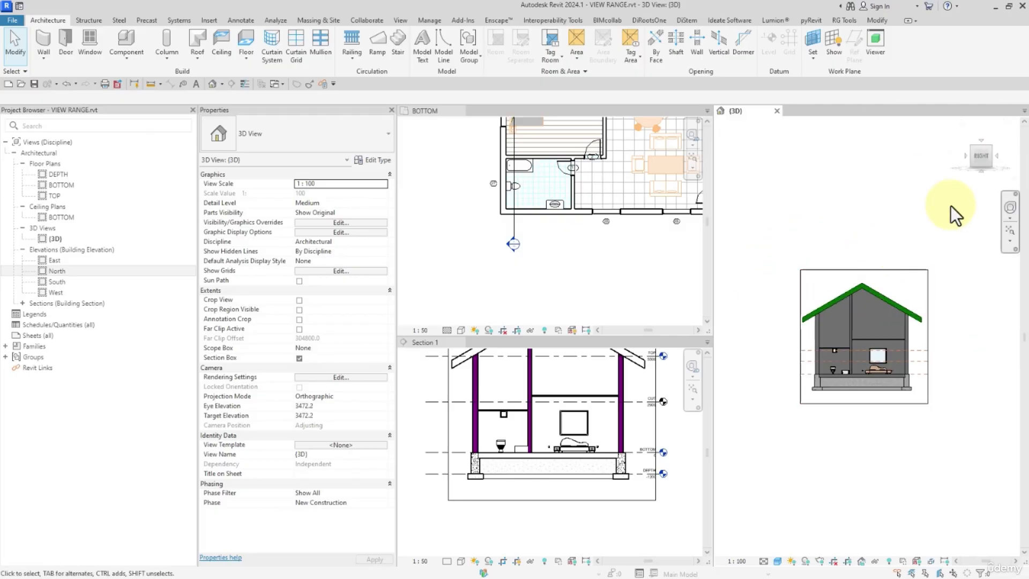
- Orbit the sectioned 3D model to an angled view and examine how the toilet and bathtub are cut
{"action": "left_click", "coordinate": [970, 156]}
{"action": "middle_click_drag", "start_coordinate": [941, 348], "coordinate": [871, 401], "text": "shift"}
{"action": "scroll", "coordinate": [879, 407], "scroll_direction": "up", "scroll_amount": 2}
{"action": "scroll", "coordinate": [804, 428], "scroll_direction": "up", "scroll_amount": 5}
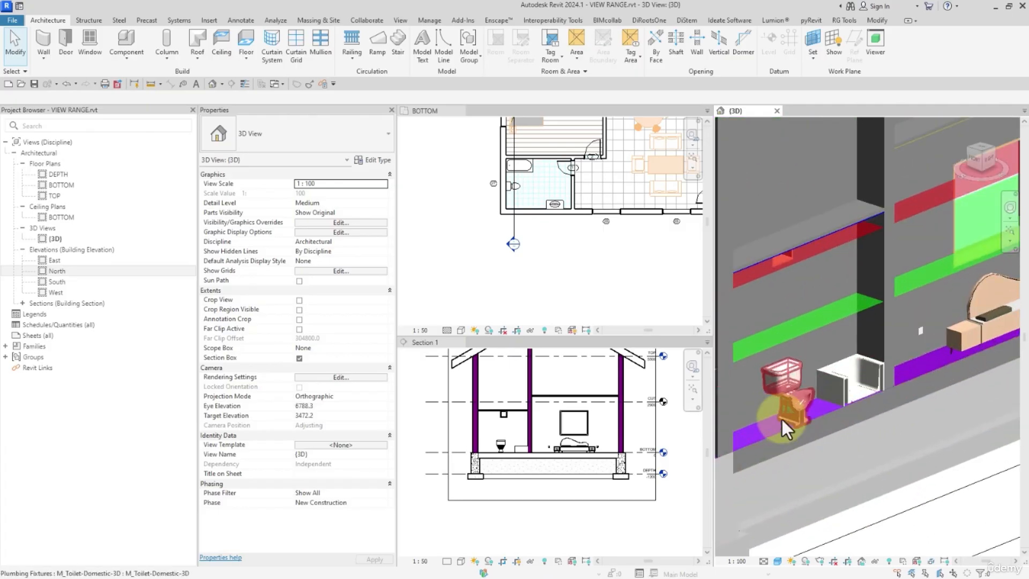
{"action": "scroll", "coordinate": [494, 458], "scroll_direction": "up", "scroll_amount": 6}
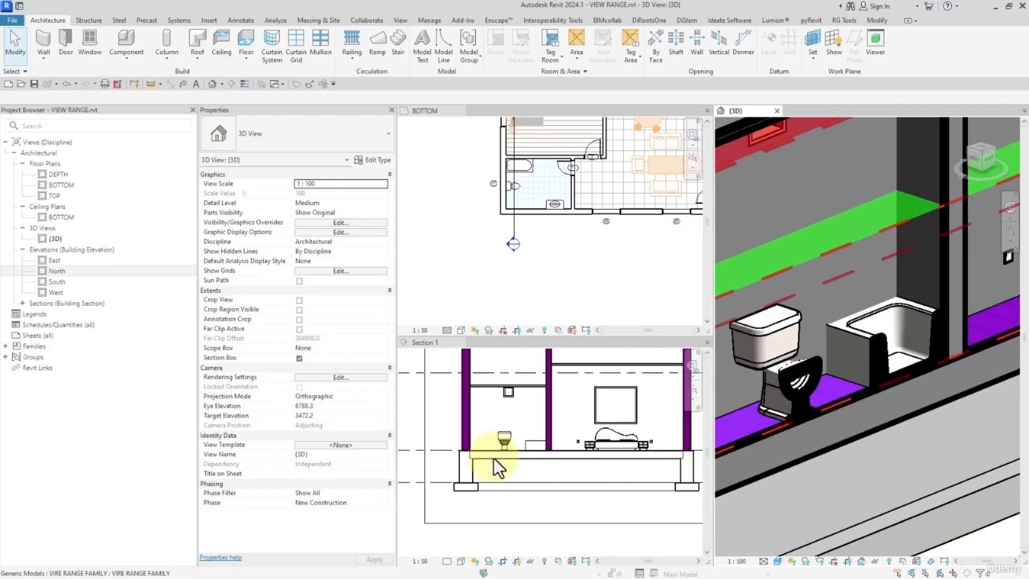
- Examine the toilet, bathtub and bed in Section 1 and compare them with the cut 3D model
{"action": "scroll", "coordinate": [517, 426], "scroll_direction": "up", "scroll_amount": 3}
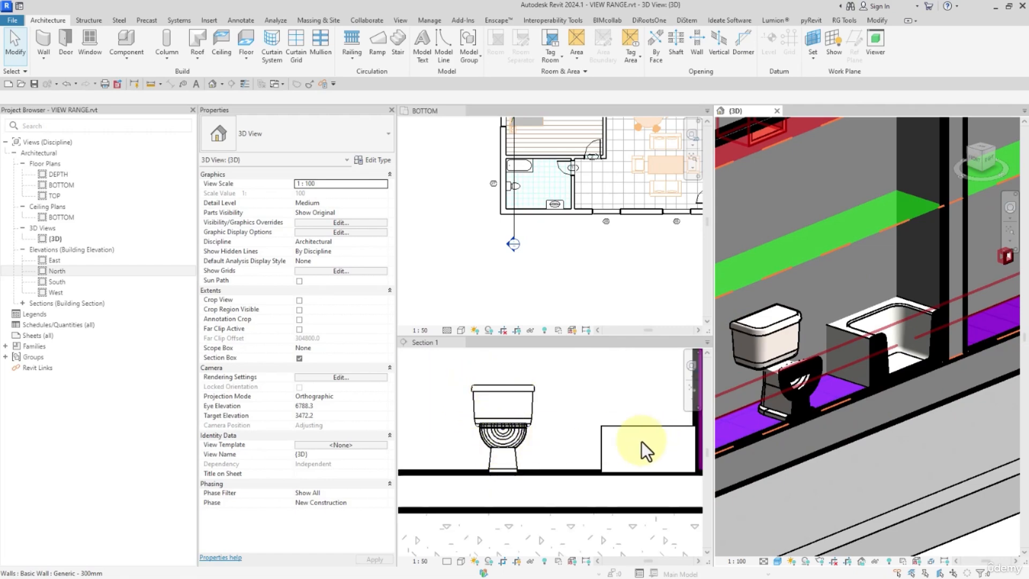
{"action": "scroll", "coordinate": [642, 442], "scroll_direction": "down", "scroll_amount": 1}
{"action": "middle_click_drag", "start_coordinate": [613, 429], "coordinate": [471, 399]}
{"action": "scroll", "coordinate": [471, 398], "scroll_direction": "up", "scroll_amount": 2}
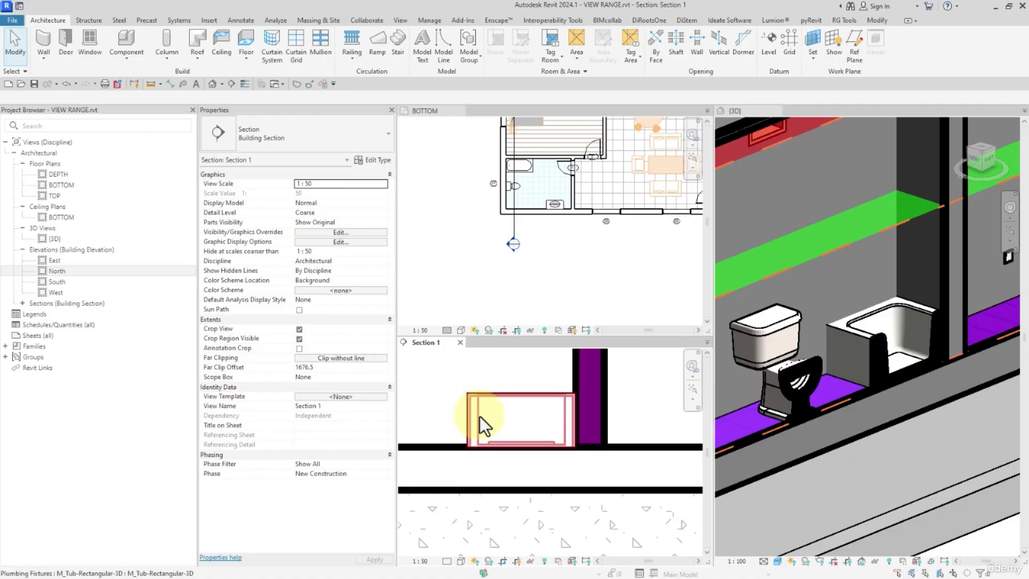
{"action": "scroll", "coordinate": [501, 429], "scroll_direction": "down", "scroll_amount": 4}
{"action": "scroll", "coordinate": [607, 422], "scroll_direction": "up", "scroll_amount": 4}
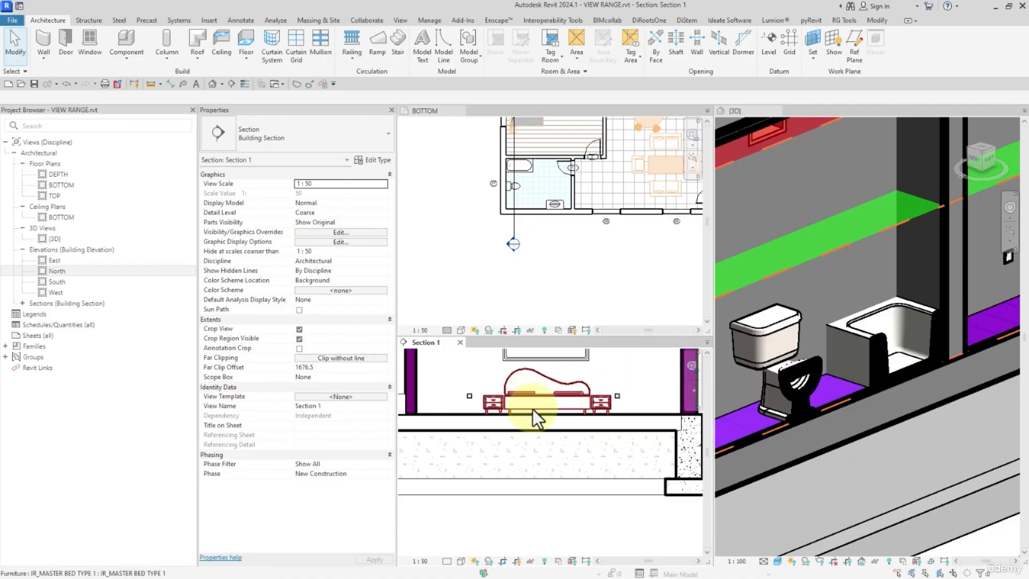
{"action": "middle_click_drag", "start_coordinate": [533, 410], "coordinate": [455, 418]}
{"action": "scroll", "coordinate": [514, 429], "scroll_direction": "down", "scroll_amount": 4}
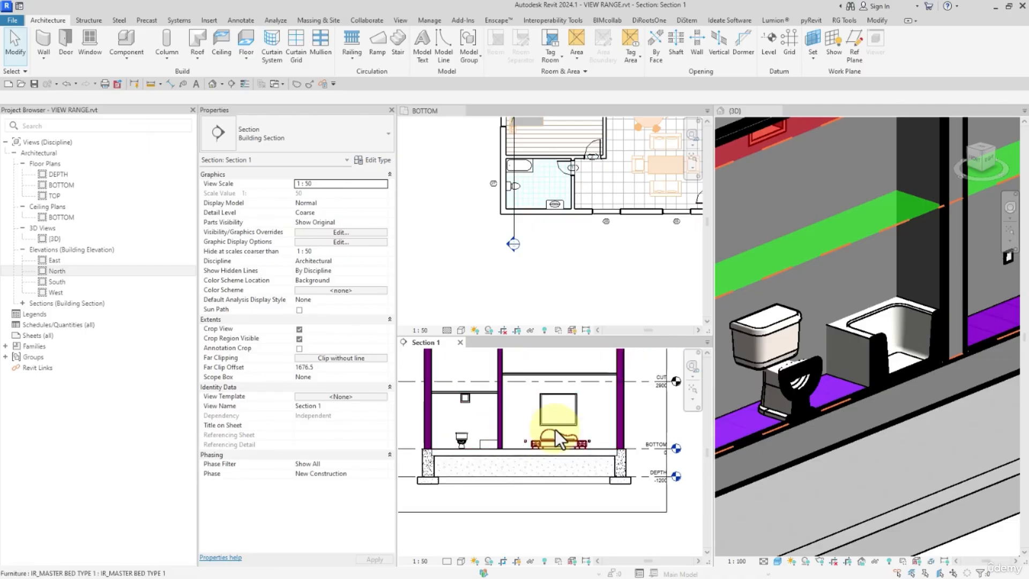
{"action": "scroll", "coordinate": [845, 342], "scroll_direction": "down", "scroll_amount": 4}
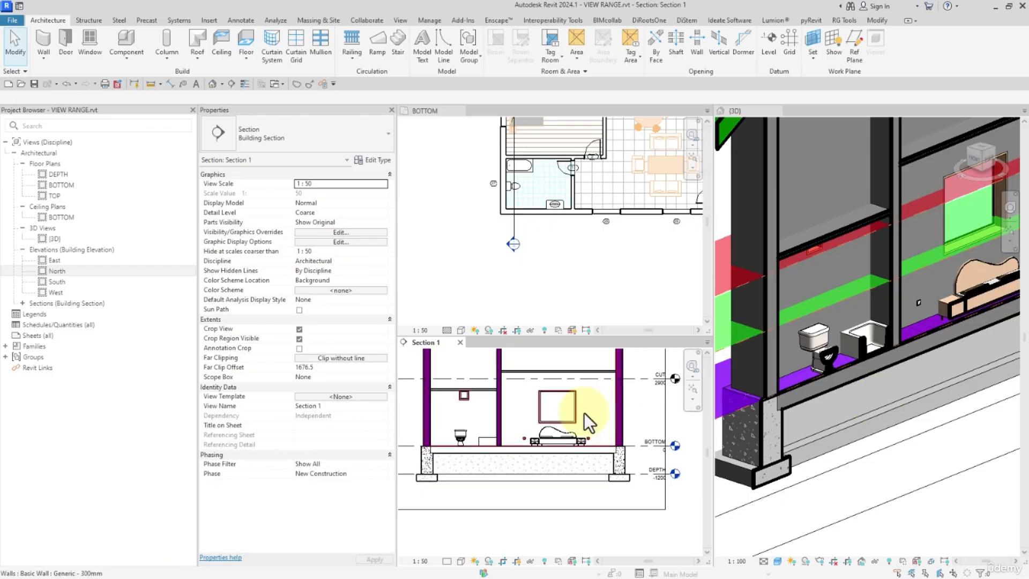
{"action": "middle_click_drag", "start_coordinate": [577, 444], "coordinate": [595, 441]}
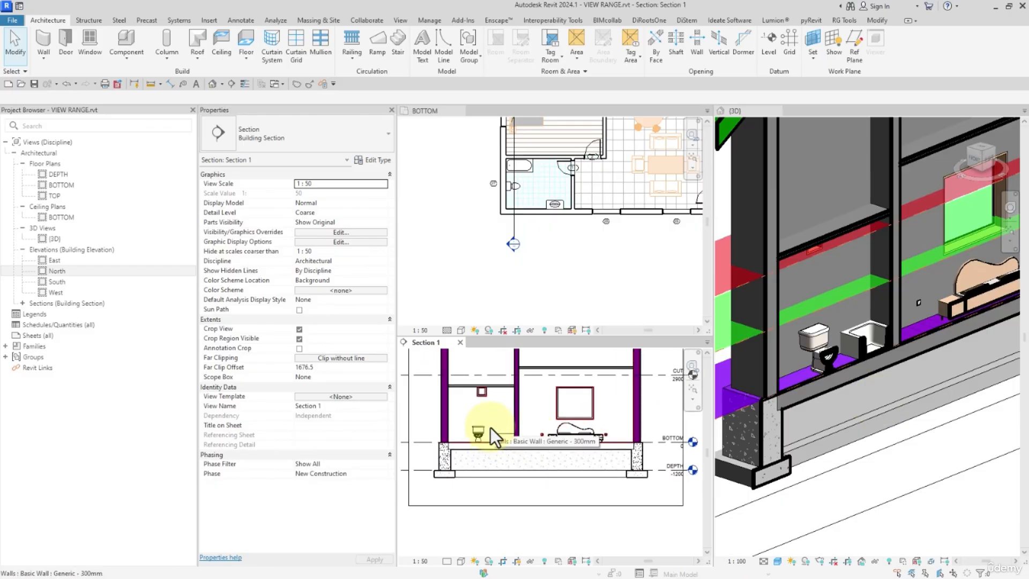
- Open the bathtub's family for editing from Section 1 and turn on Enable Cutting in Views
{"action": "scroll", "coordinate": [489, 430], "scroll_direction": "up", "scroll_amount": 2}
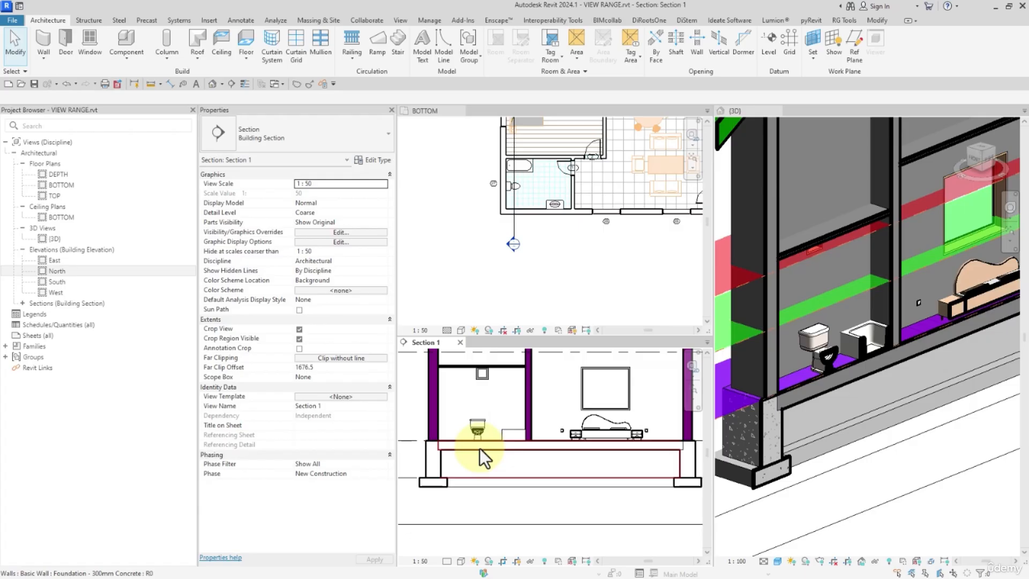
{"action": "left_click", "coordinate": [509, 436]}
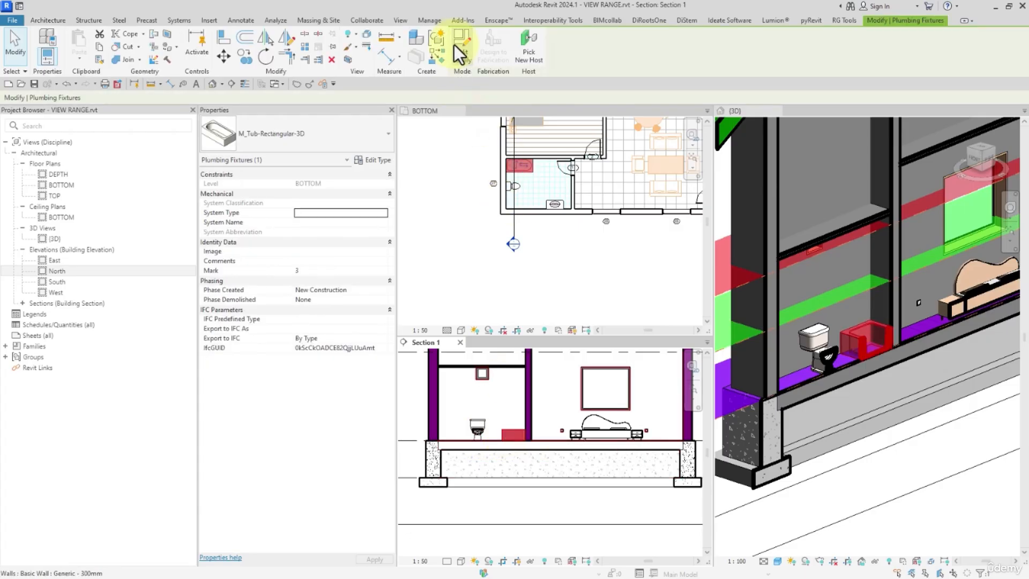
{"action": "left_click", "coordinate": [458, 49]}
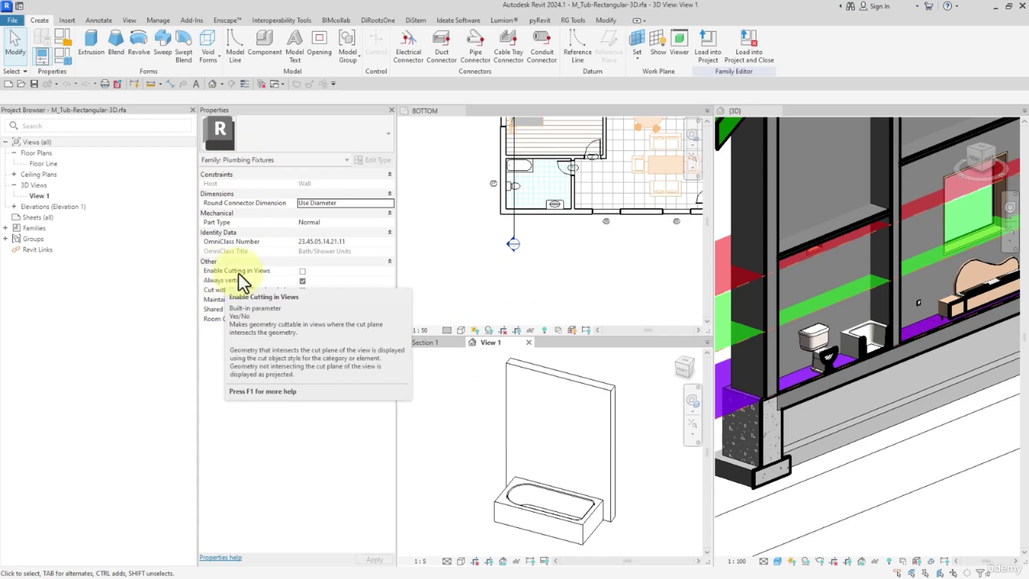
{"action": "left_click", "coordinate": [302, 271]}
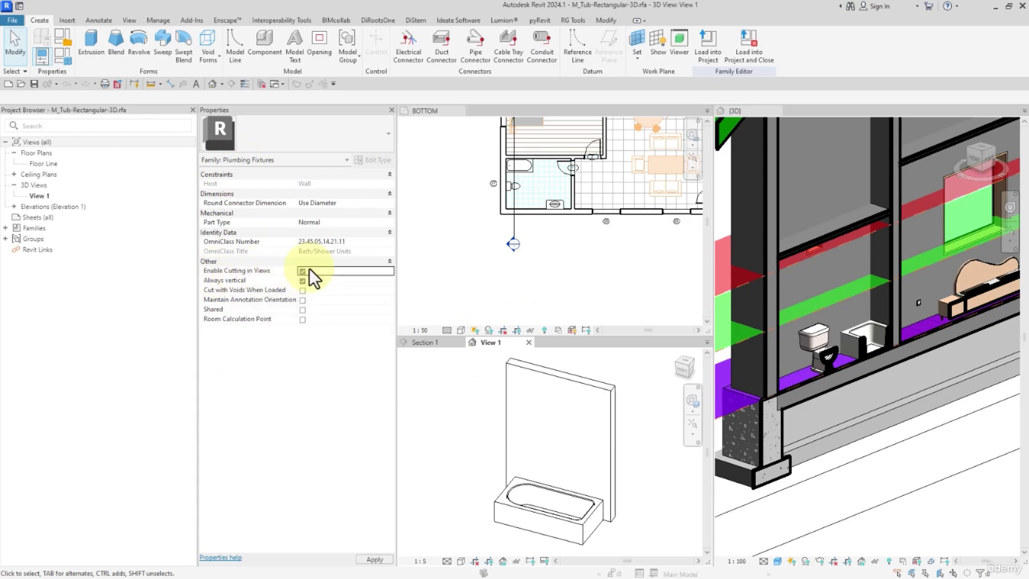
- Load the edited bathtub family into the project, overwriting the existing version, and inspect the tub in Section 1
{"action": "left_click", "coordinate": [710, 44]}
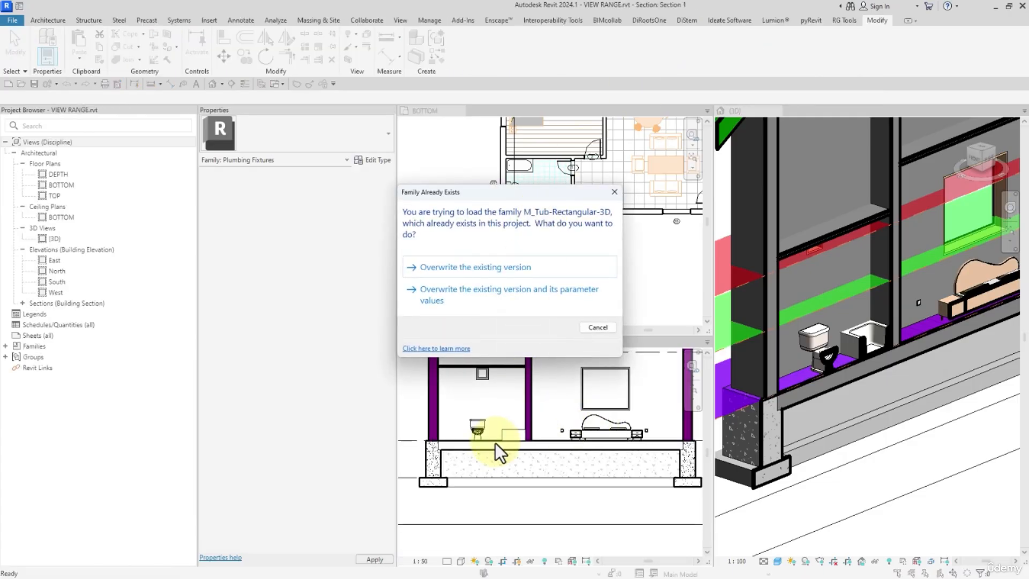
{"action": "left_click", "coordinate": [453, 268]}
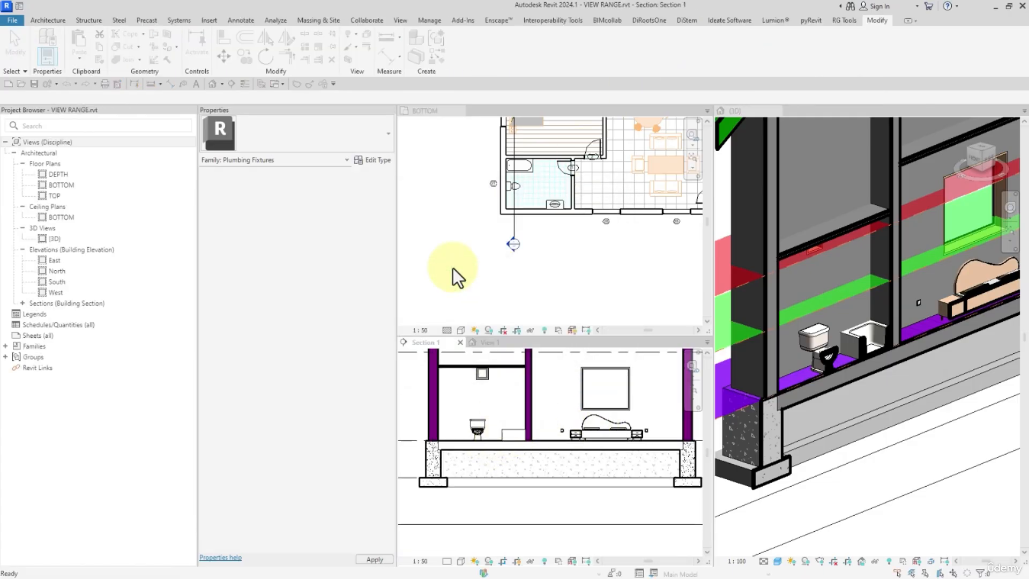
{"action": "scroll", "coordinate": [507, 479], "scroll_direction": "up", "scroll_amount": 5}
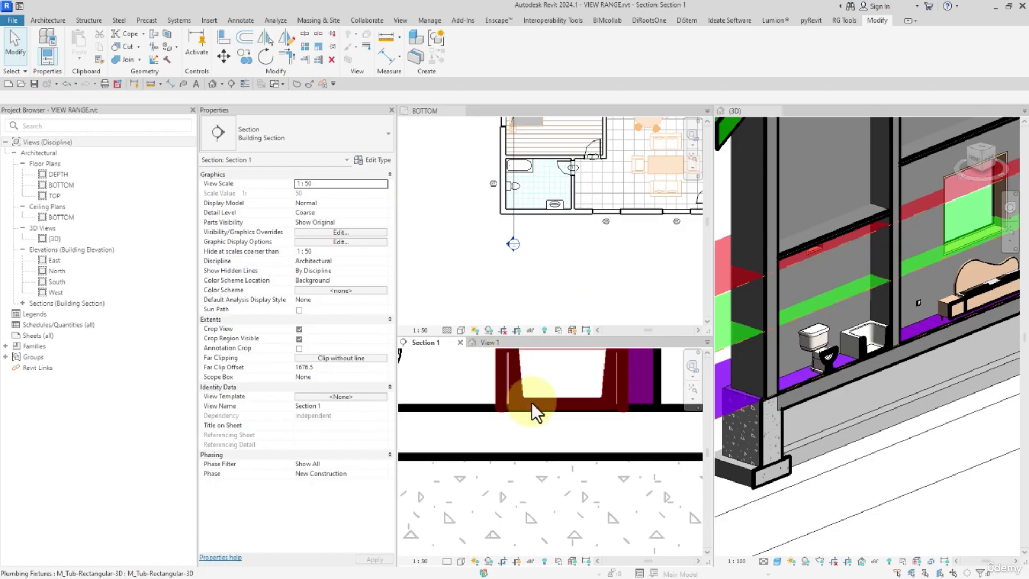
{"action": "scroll", "coordinate": [570, 410], "scroll_direction": "down", "scroll_amount": 4}
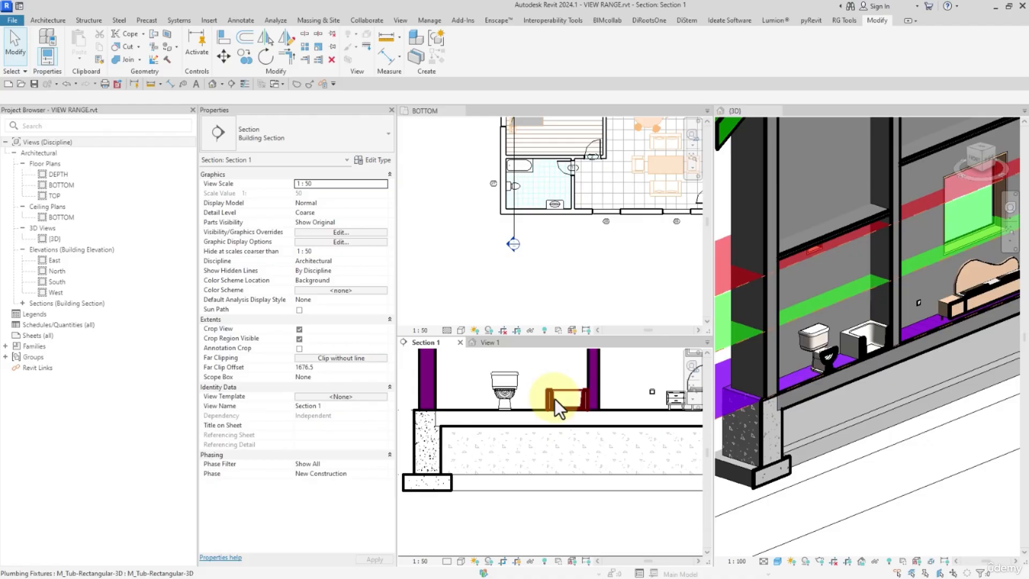
- Open the toilet's family for editing from Section 1 and turn on Enable Cutting in Views
{"action": "left_click", "coordinate": [501, 392]}
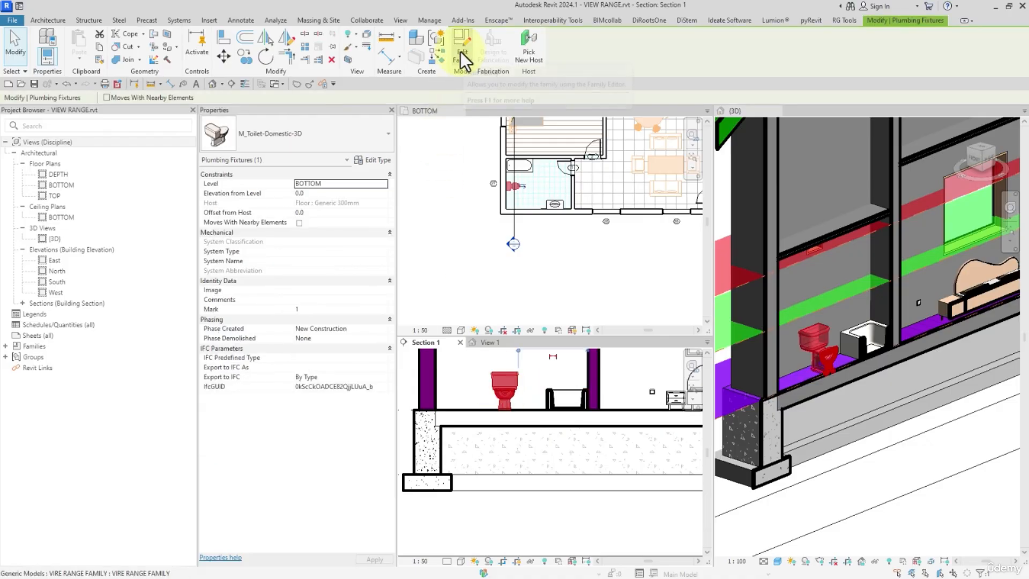
{"action": "left_click", "coordinate": [460, 51]}
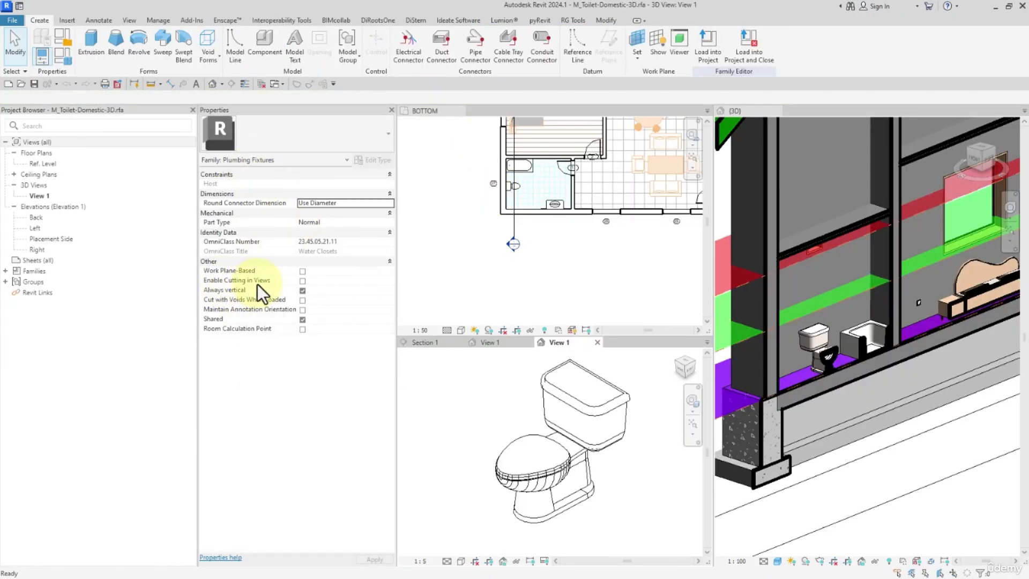
{"action": "left_click", "coordinate": [302, 280]}
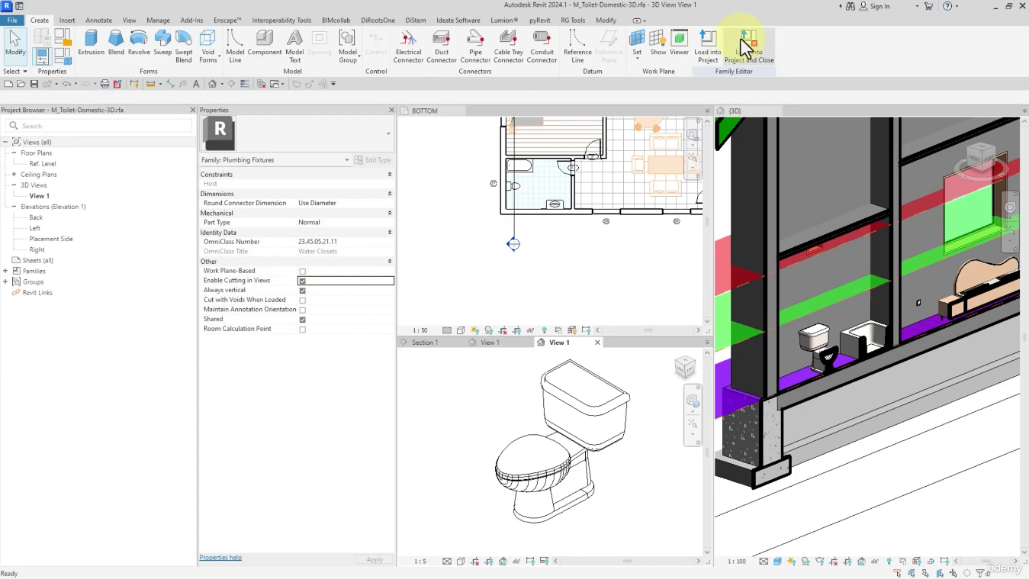
- Load the edited toilet family into VIEW RANGE.rvt and close it without saving, overwriting the existing version in the project
{"action": "left_click", "coordinate": [719, 41]}
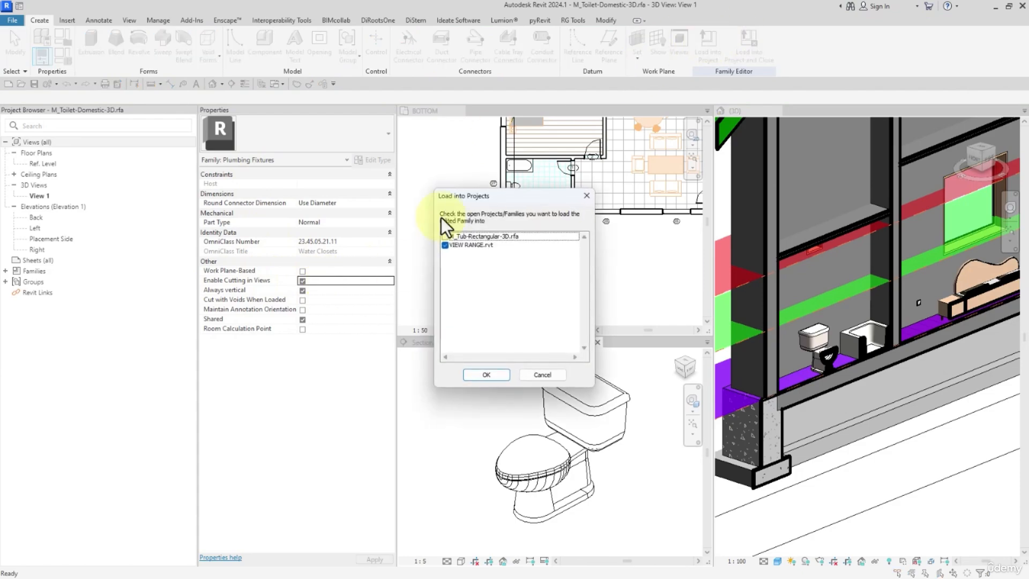
{"action": "left_click", "coordinate": [586, 196]}
{"action": "left_click", "coordinate": [710, 47]}
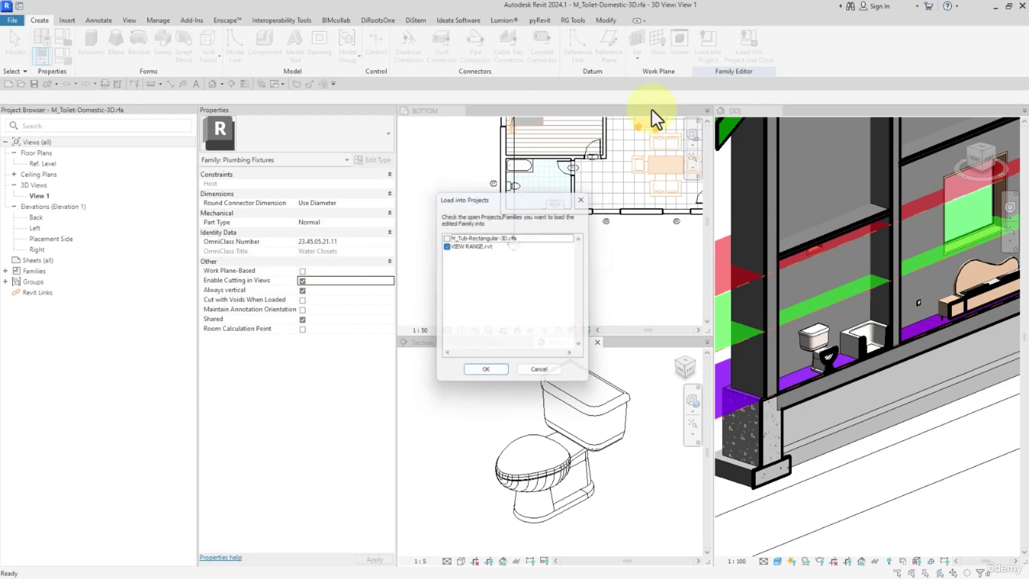
{"action": "left_click", "coordinate": [488, 372]}
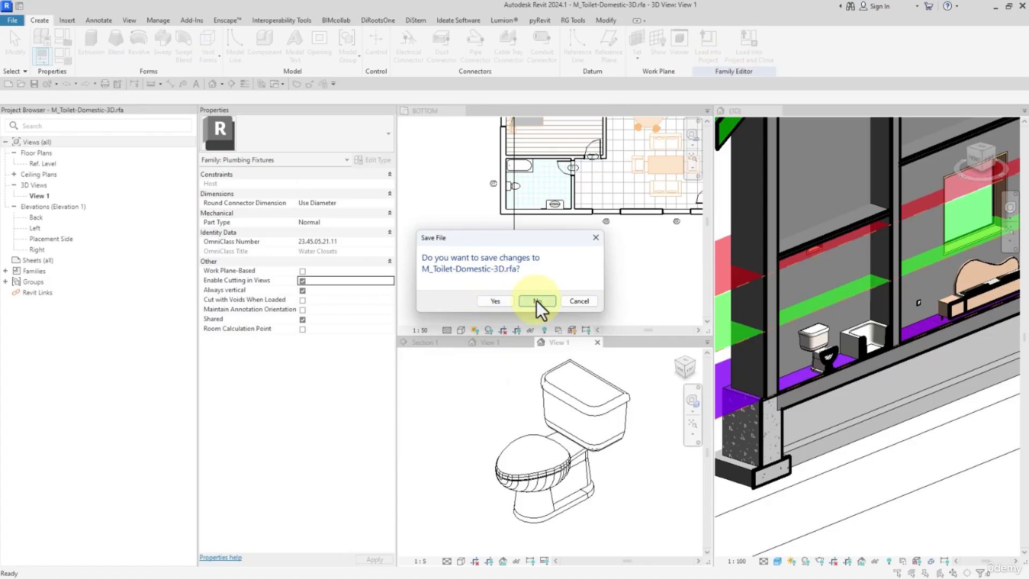
{"action": "left_click", "coordinate": [536, 301]}
{"action": "left_click", "coordinate": [471, 265]}
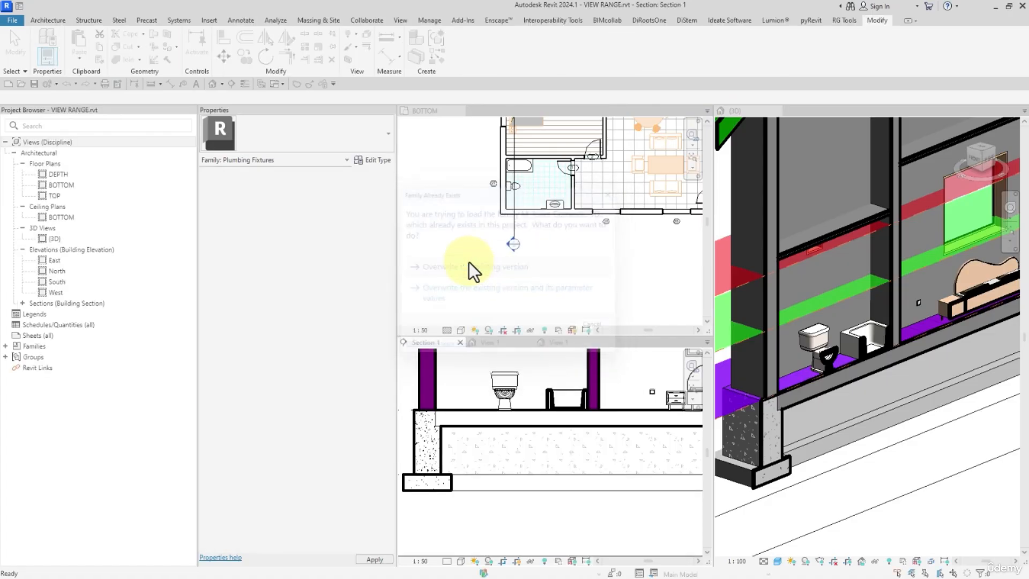
- Close the open bathtub family M_Tub-Rectangular-3D.rfa without saving its changes
{"action": "left_click", "coordinate": [494, 342]}
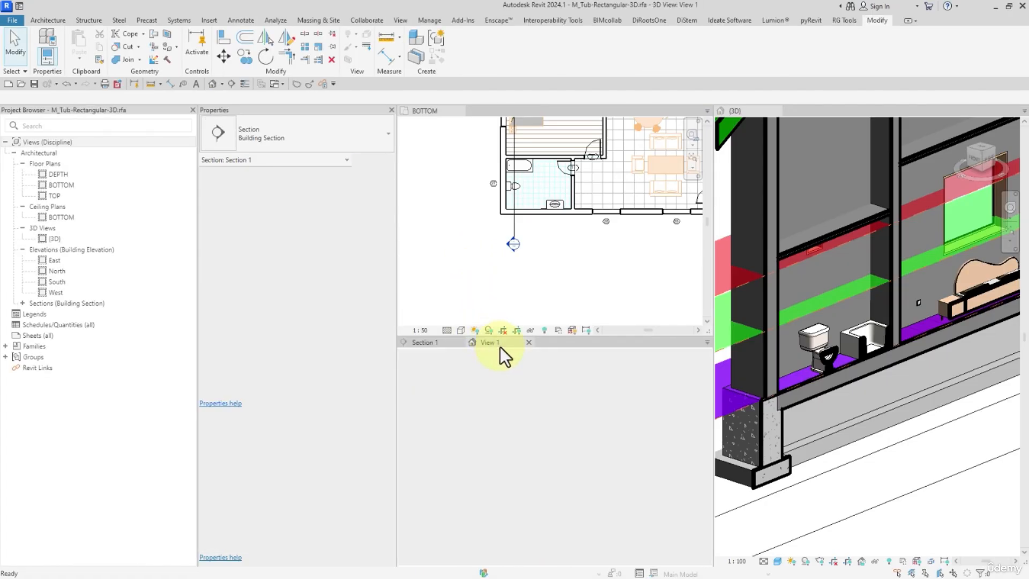
{"action": "left_click", "coordinate": [529, 342]}
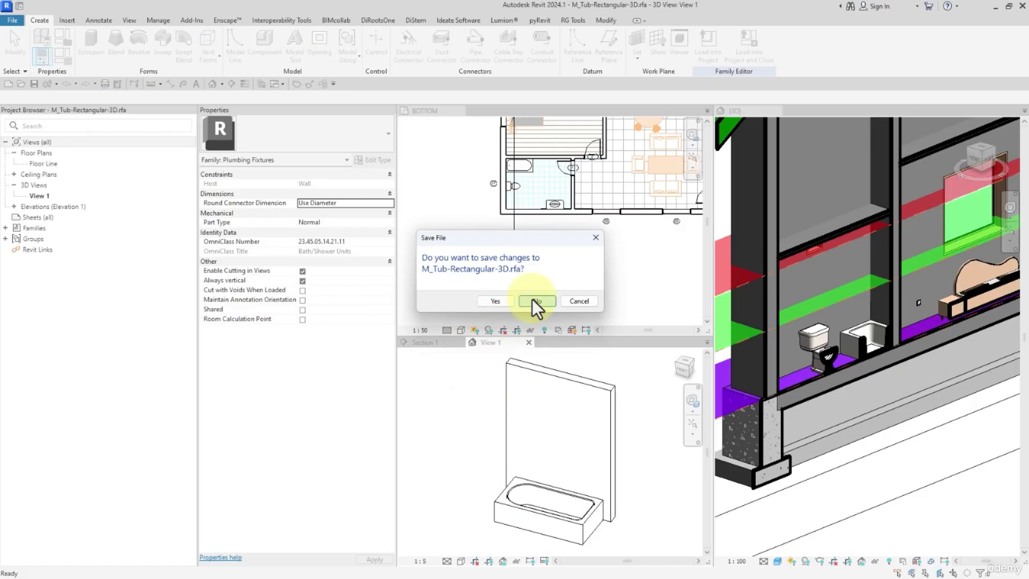
{"action": "left_click", "coordinate": [536, 301]}
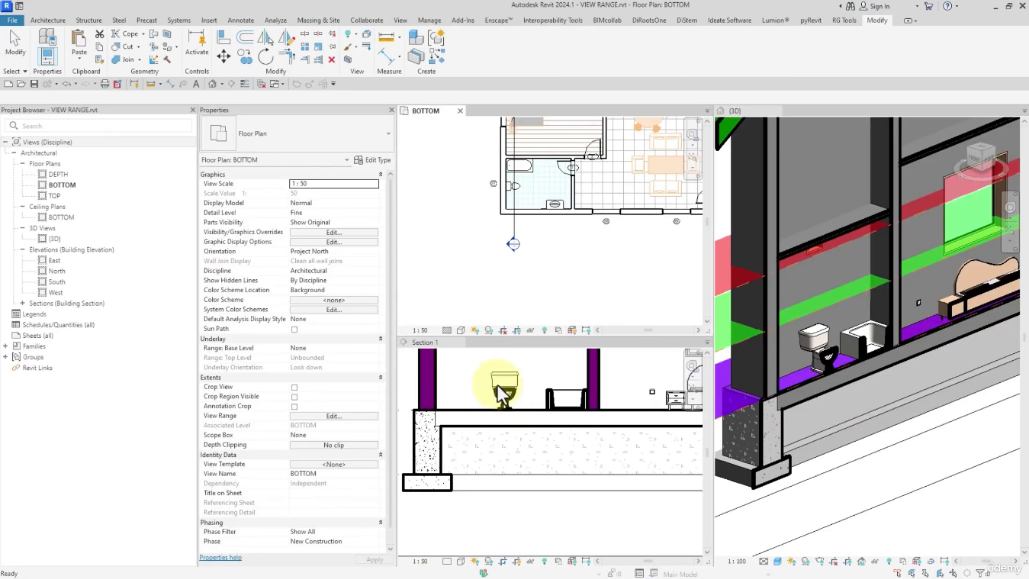
- Open the master bed's family for editing from Section 1 and turn on Enable Cutting in Views
{"action": "scroll", "coordinate": [597, 378], "scroll_direction": "down", "scroll_amount": 1}
{"action": "middle_click_drag", "start_coordinate": [602, 378], "coordinate": [508, 390]}
{"action": "left_click", "coordinate": [595, 410]}
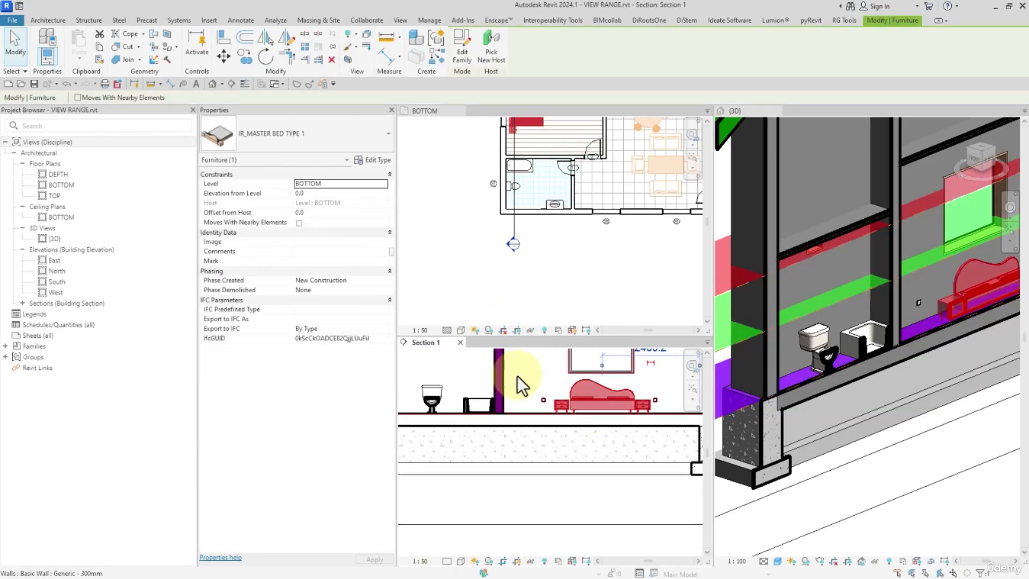
{"action": "left_click", "coordinate": [460, 48]}
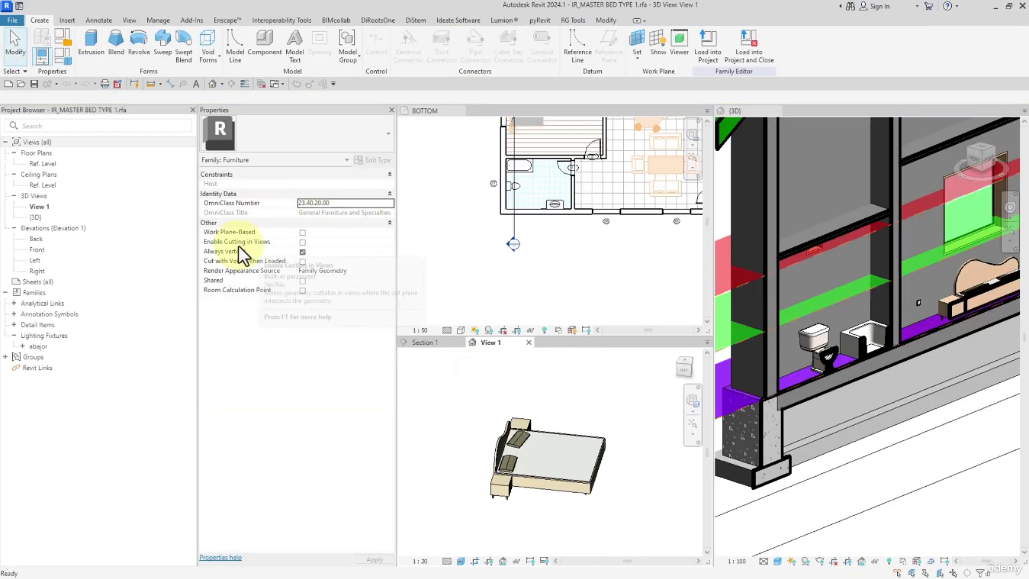
{"action": "left_click", "coordinate": [303, 243]}
- Load the bed family into the project without saving its file, overwriting the existing version, and inspect the bed and toilet in Section 1
{"action": "left_click", "coordinate": [748, 55]}
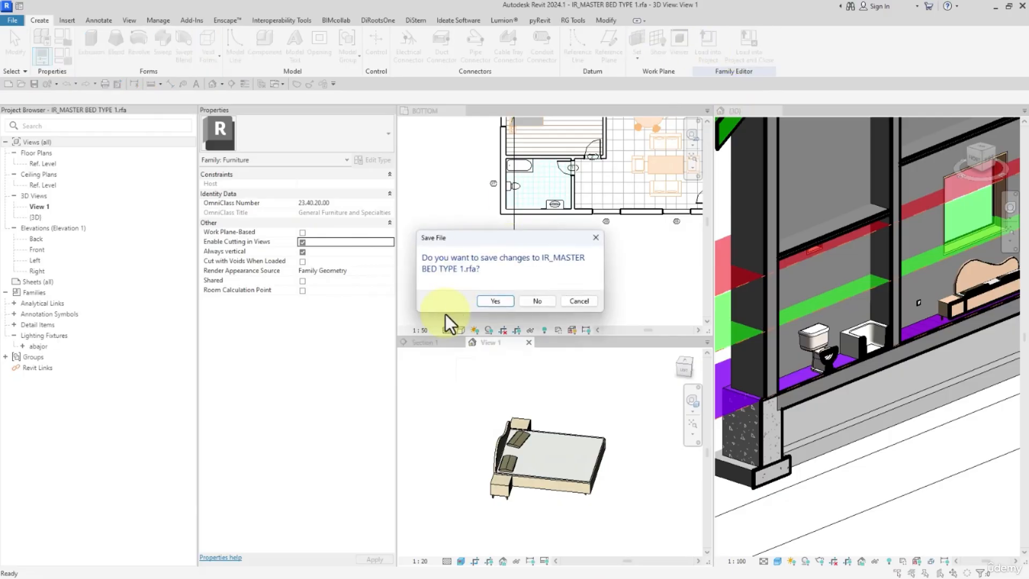
{"action": "left_click", "coordinate": [539, 299]}
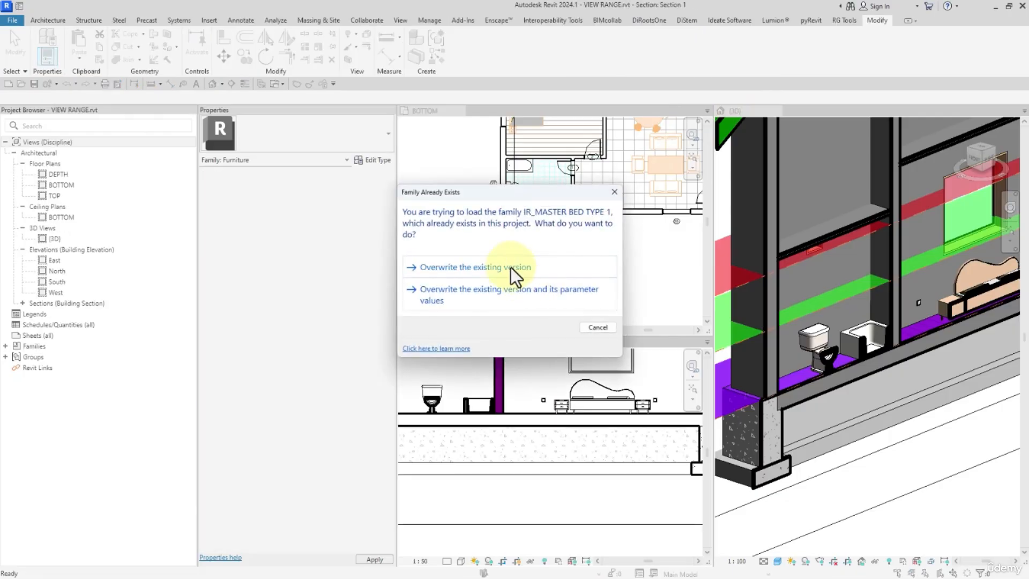
{"action": "left_click", "coordinate": [511, 268]}
{"action": "scroll", "coordinate": [635, 421], "scroll_direction": "up", "scroll_amount": 2}
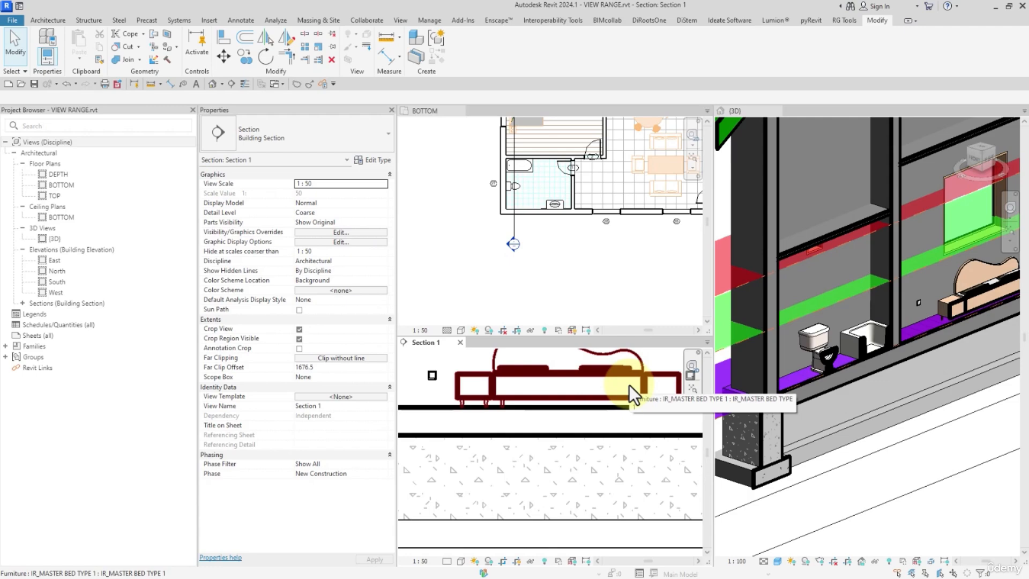
{"action": "scroll", "coordinate": [502, 360], "scroll_direction": "down", "scroll_amount": 5}
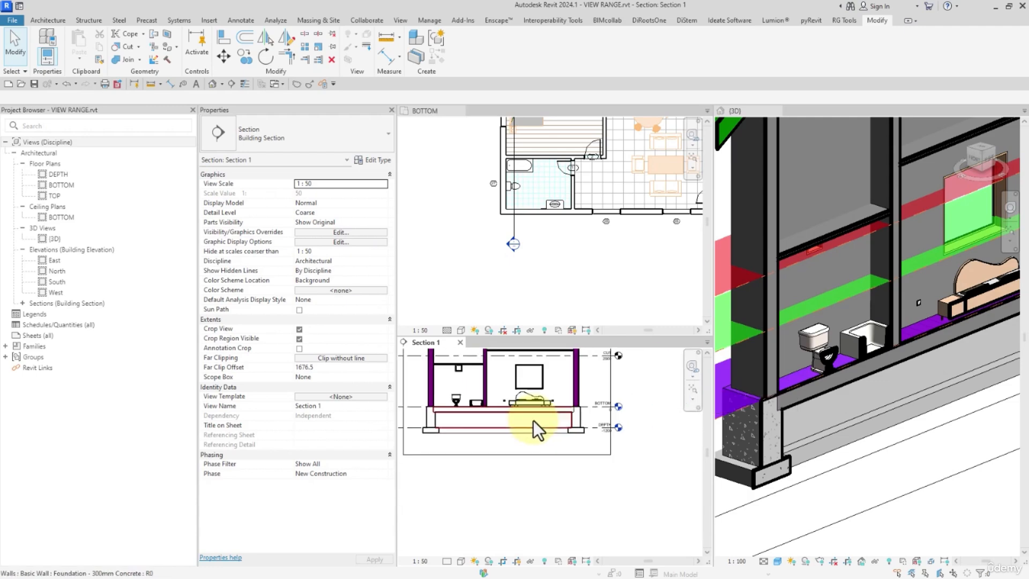
{"action": "middle_click_drag", "start_coordinate": [533, 420], "coordinate": [562, 450]}
{"action": "scroll", "coordinate": [496, 442], "scroll_direction": "up", "scroll_amount": 6}
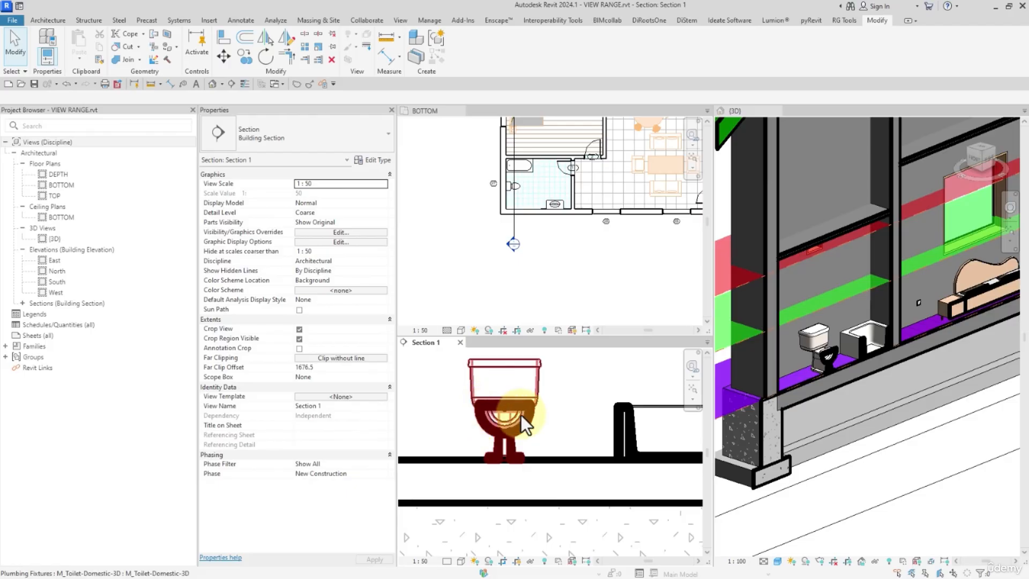
{"action": "left_click", "coordinate": [429, 20]}
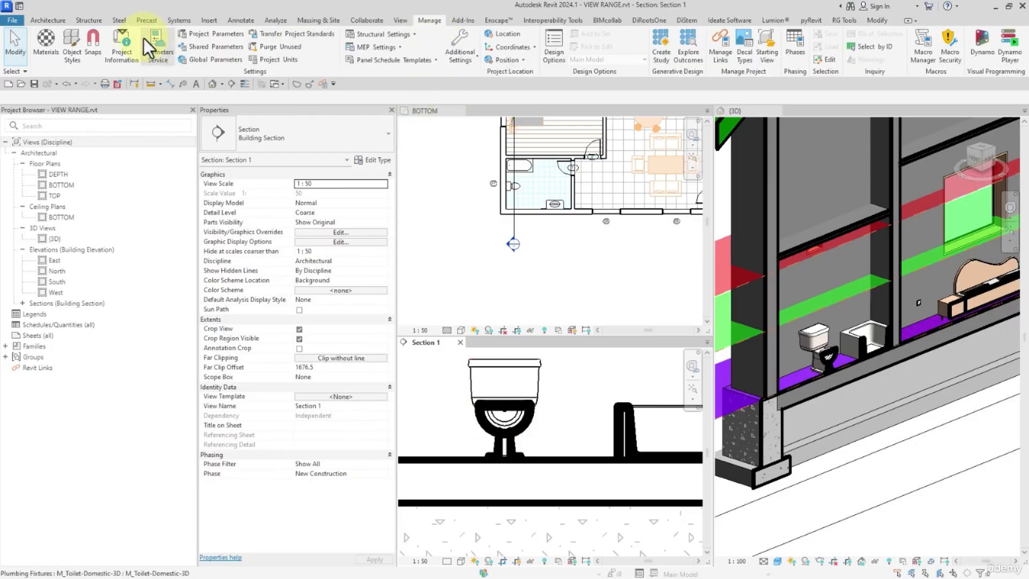
{"action": "left_click", "coordinate": [70, 44]}
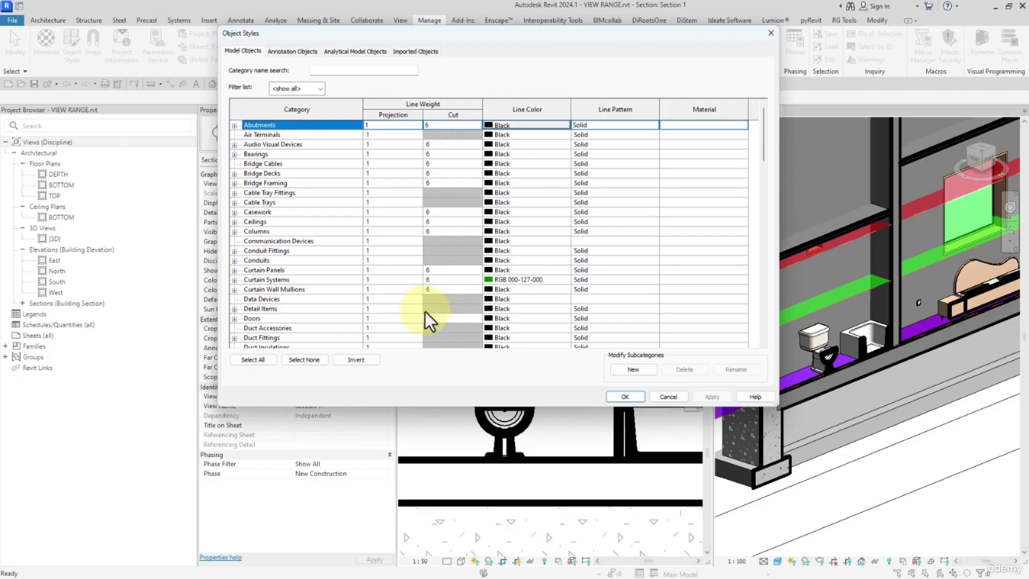
{"action": "left_click", "coordinate": [669, 396]}
- Try a 1:100 view scale in Section 1 and return the view to 1:50
{"action": "left_click", "coordinate": [419, 561]}
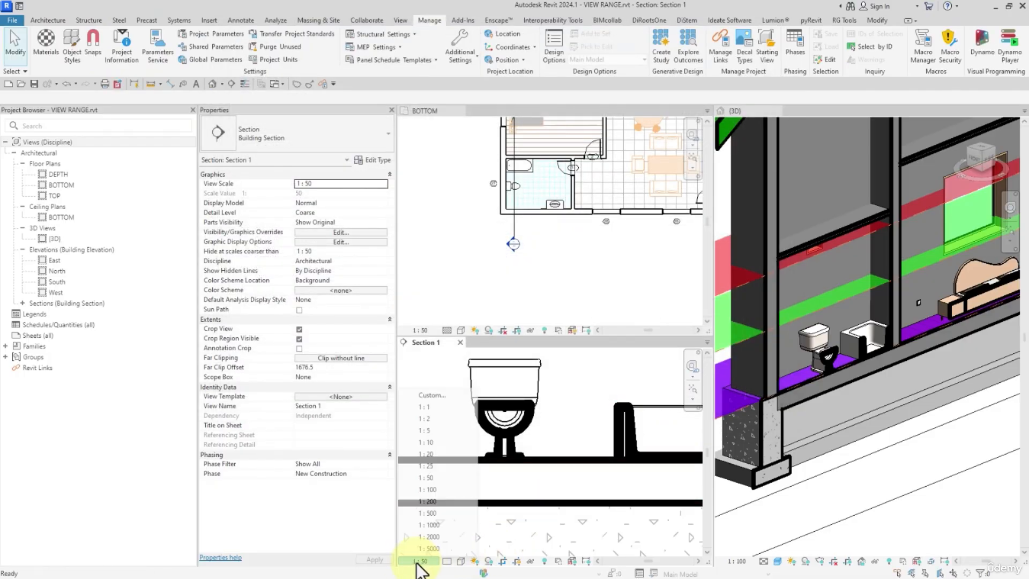
{"action": "left_click", "coordinate": [430, 490]}
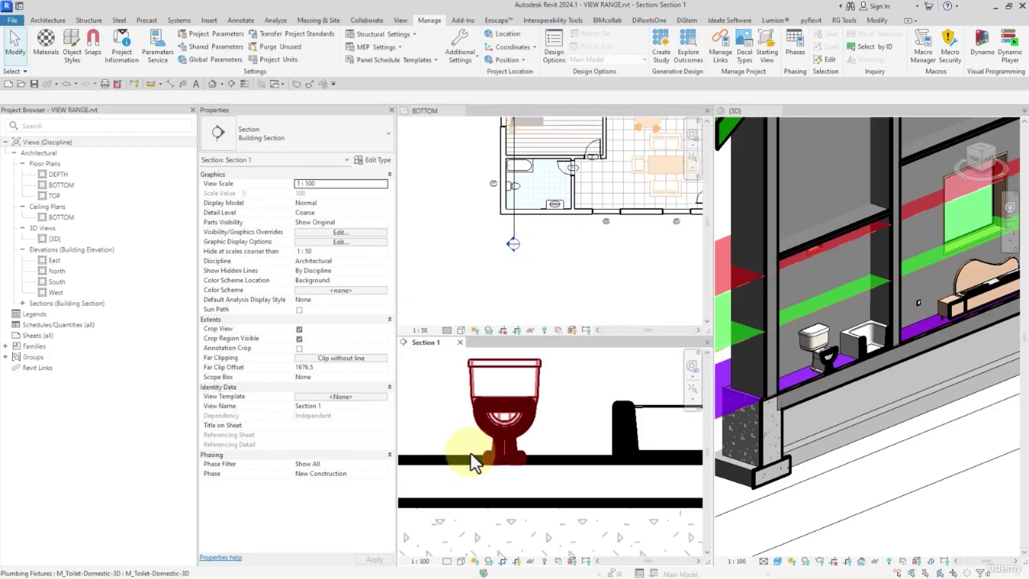
{"action": "left_click", "coordinate": [419, 561]}
{"action": "left_click", "coordinate": [430, 478]}
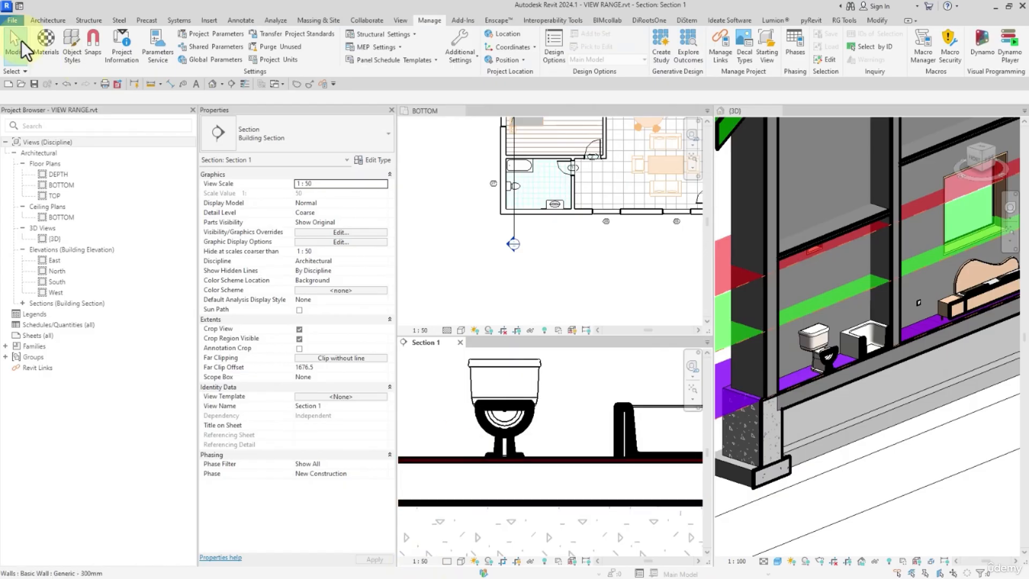
- Assign a thinner cut line weight to all model object categories at once in Object Styles and apply it to the project
{"action": "left_click", "coordinate": [83, 45]}
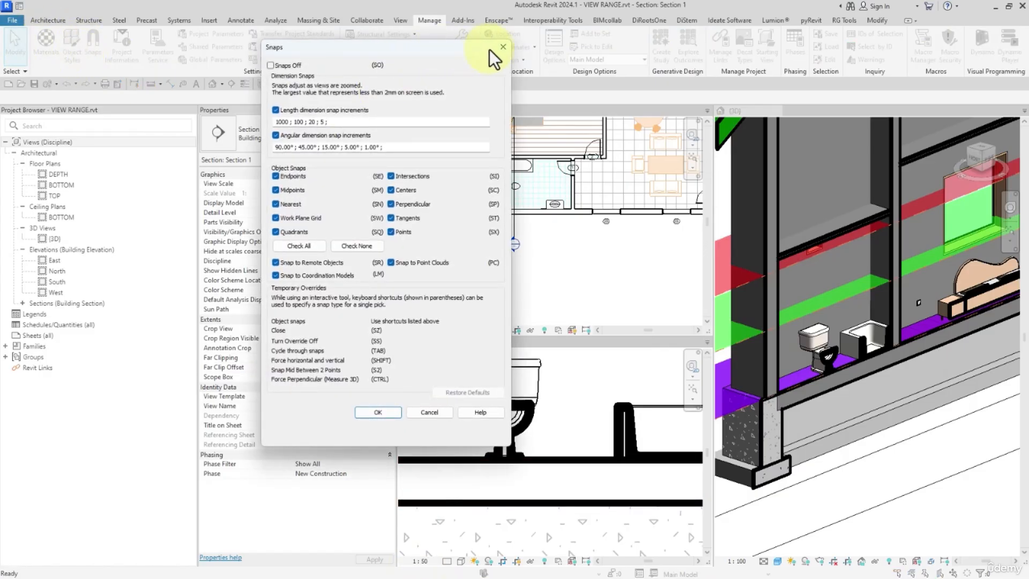
{"action": "left_click", "coordinate": [501, 47]}
{"action": "left_click", "coordinate": [71, 45]}
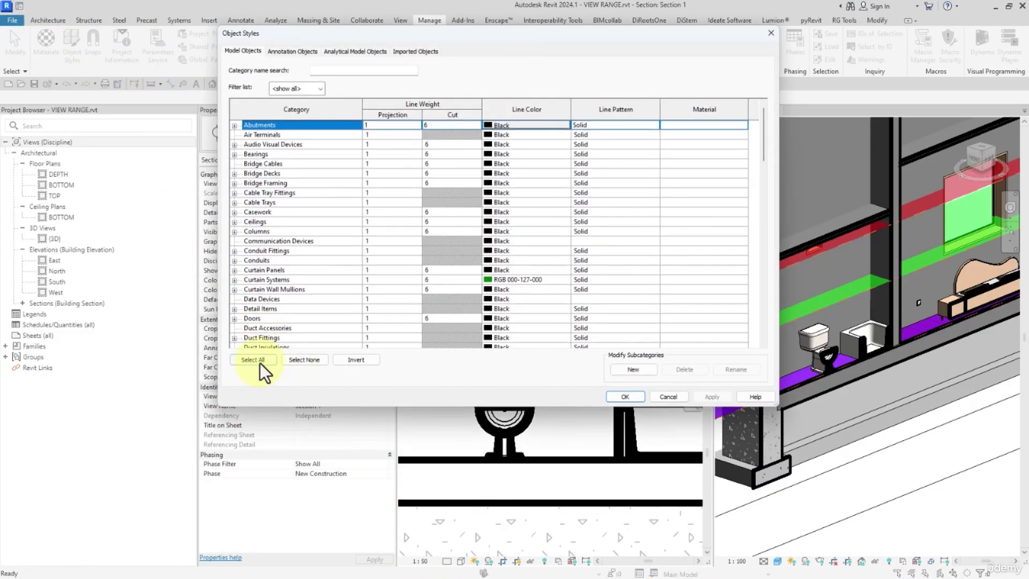
{"action": "left_click", "coordinate": [256, 359]}
{"action": "left_click", "coordinate": [471, 124]}
{"action": "left_click", "coordinate": [474, 124]}
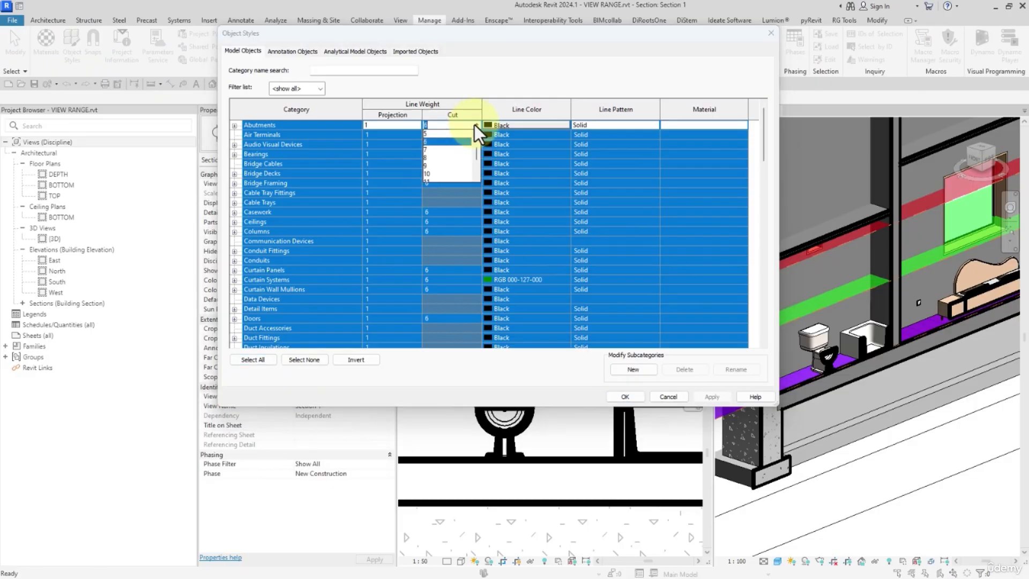
{"action": "scroll", "coordinate": [432, 155], "scroll_direction": "up", "scroll_amount": 2}
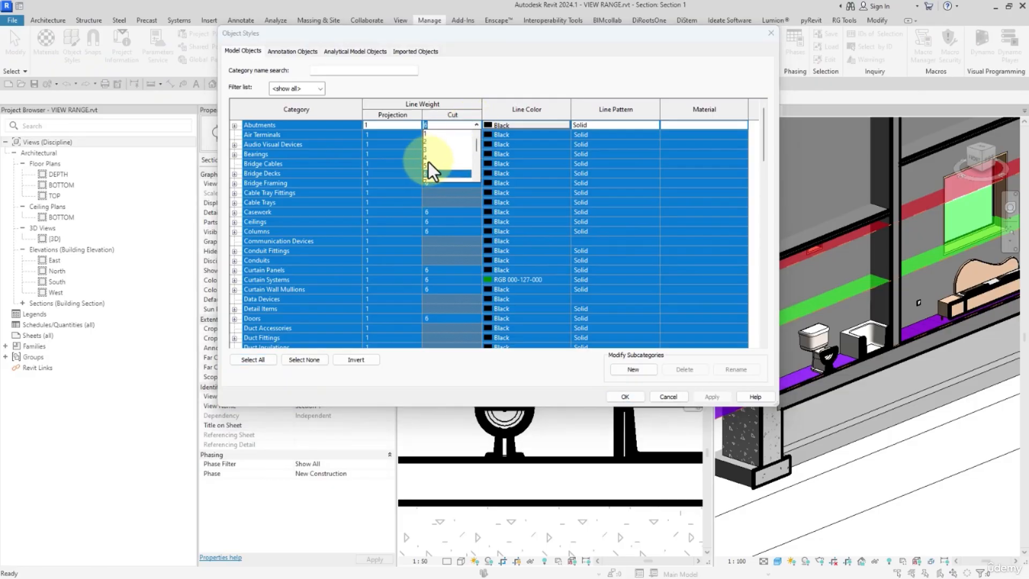
{"action": "left_click", "coordinate": [428, 162]}
{"action": "left_click", "coordinate": [654, 398]}
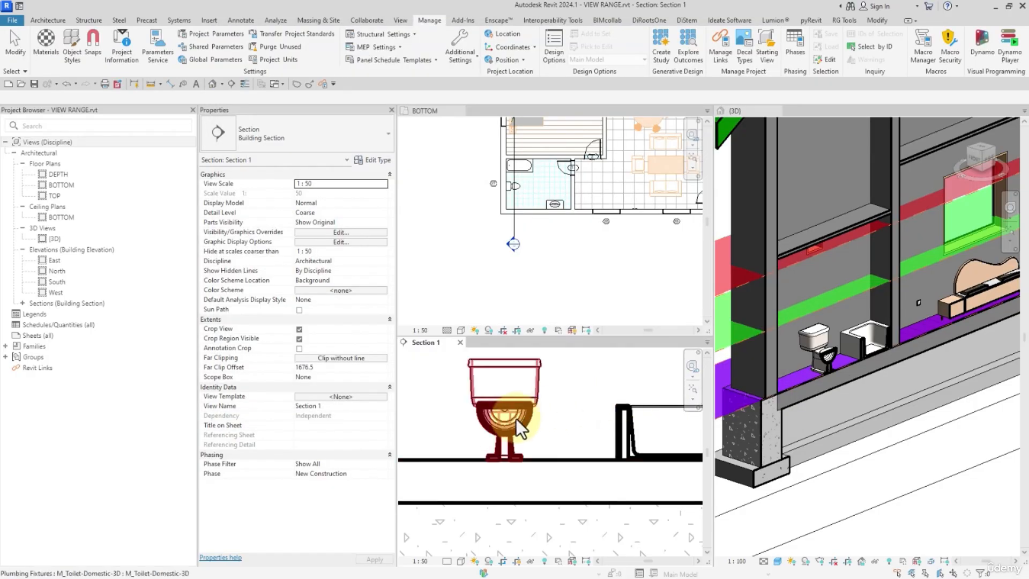
{"action": "left_click", "coordinate": [15, 41]}
{"action": "scroll", "coordinate": [487, 298], "scroll_direction": "down", "scroll_amount": 2}
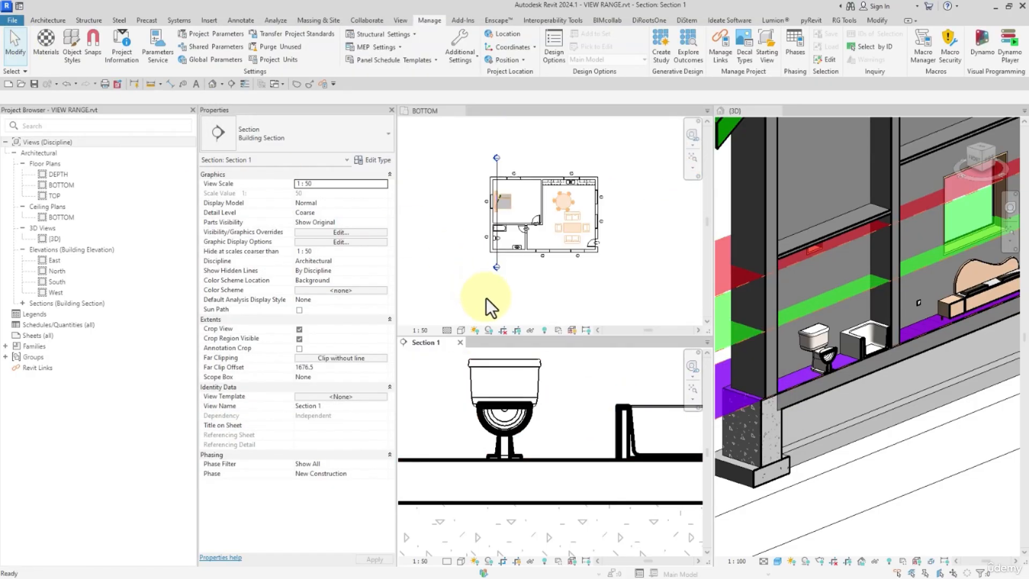